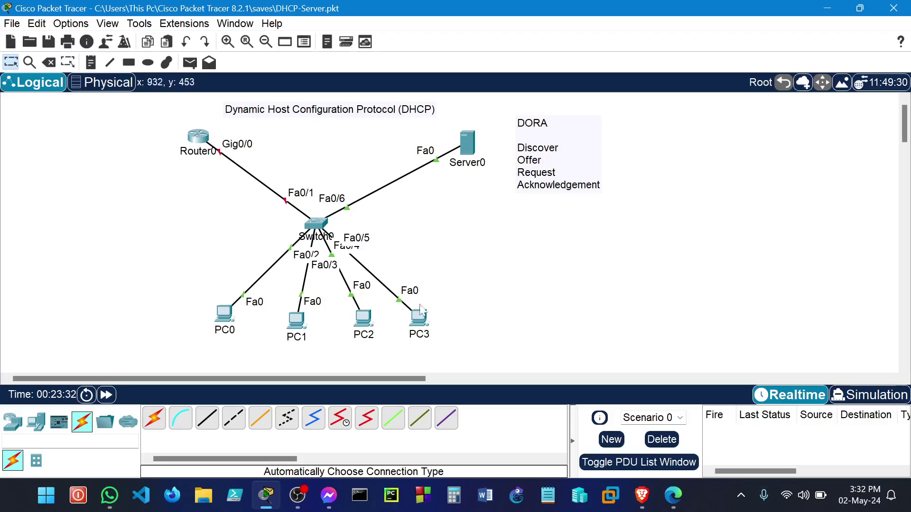
drag(179, 287, 452, 355)
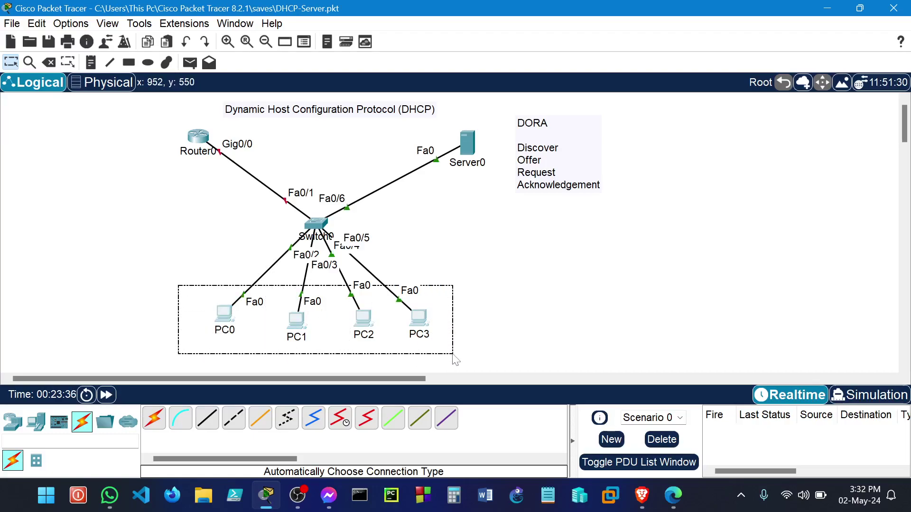
click(596, 331)
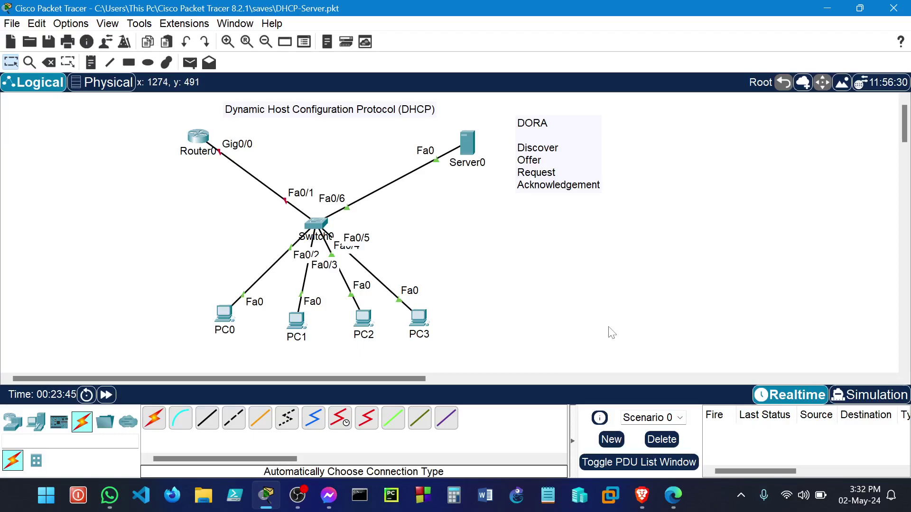
drag(169, 292, 483, 364)
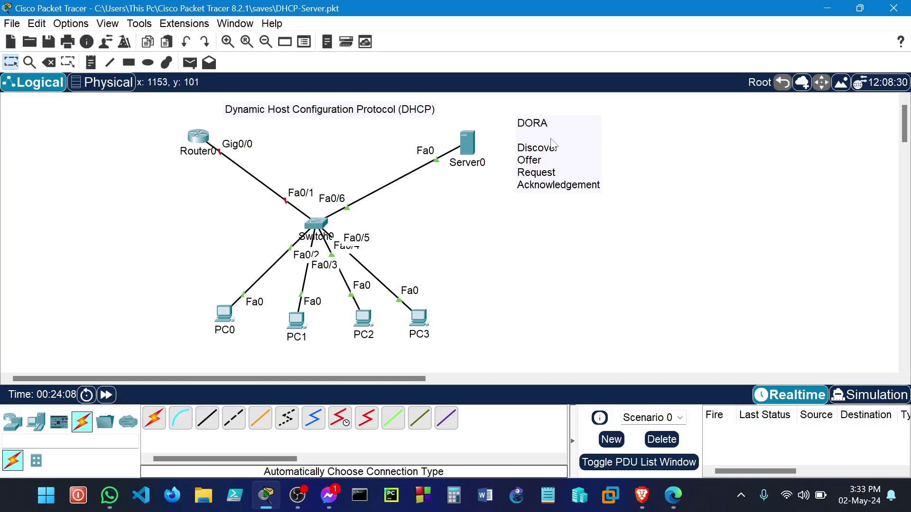
Move the DORA text note slightly farther away from Server0
drag(556, 139, 578, 138)
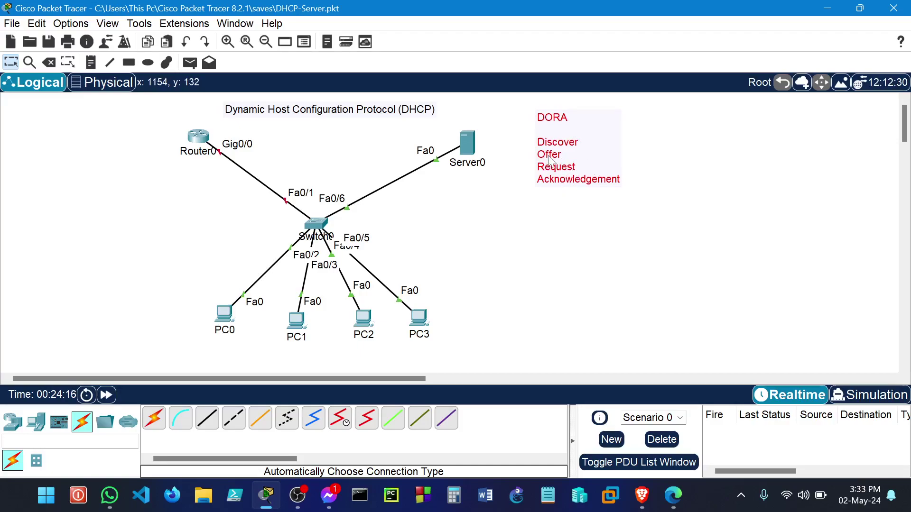
drag(192, 295, 454, 350)
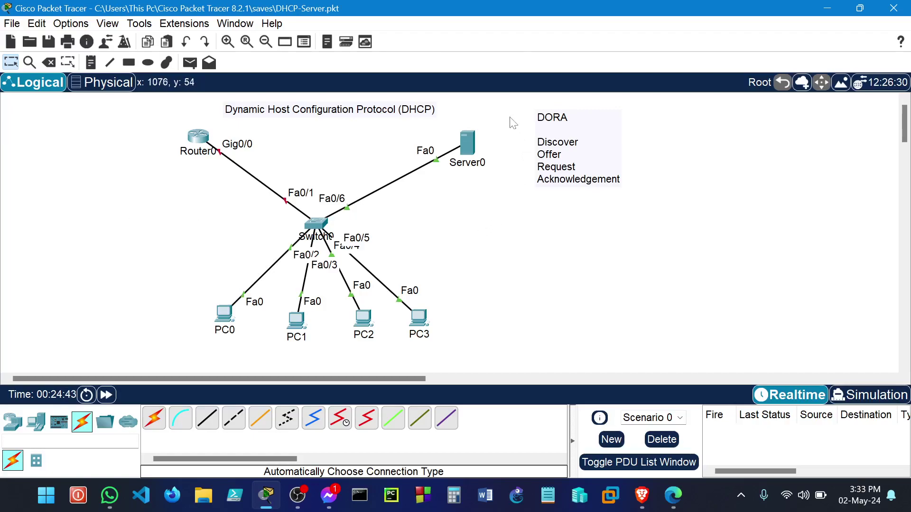
drag(502, 101, 659, 211)
click(770, 227)
drag(156, 119, 268, 194)
Add a text note reading DHCP-Server and position it just below Router0
click(89, 64)
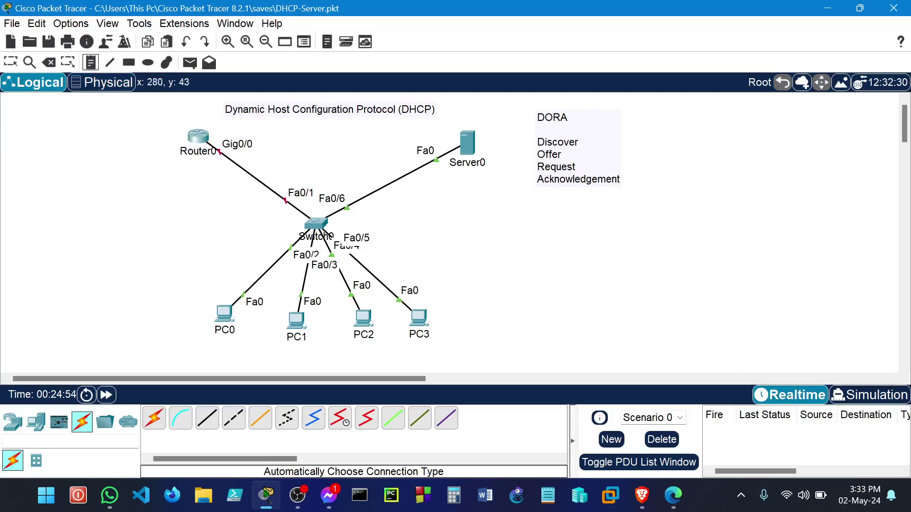
click(168, 163)
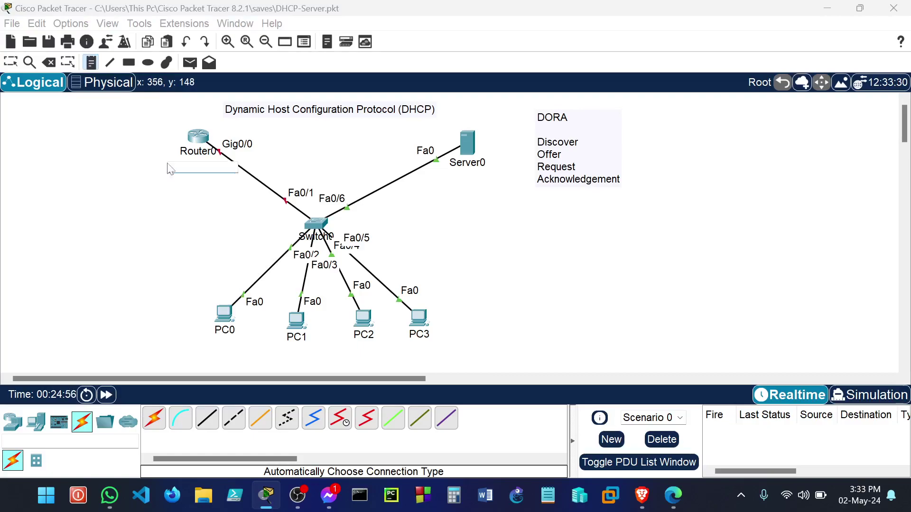
text(DHCP-Serve)
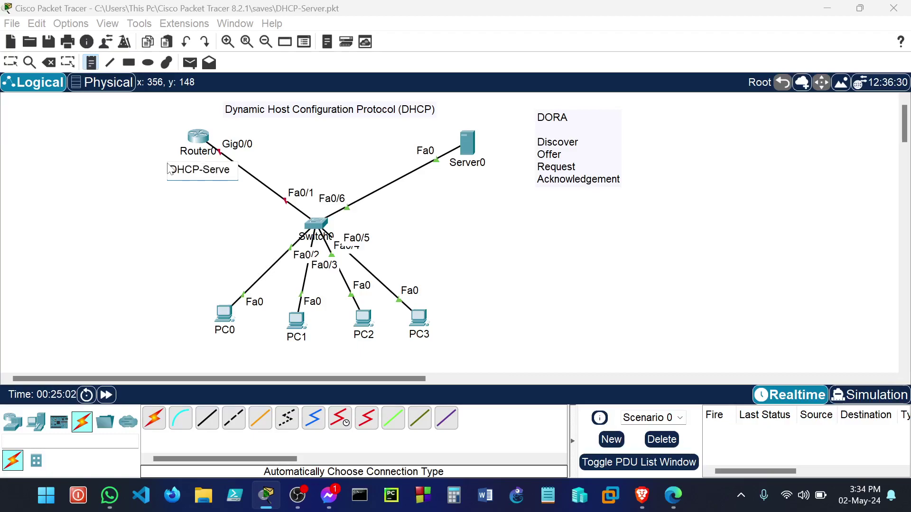
click(633, 282)
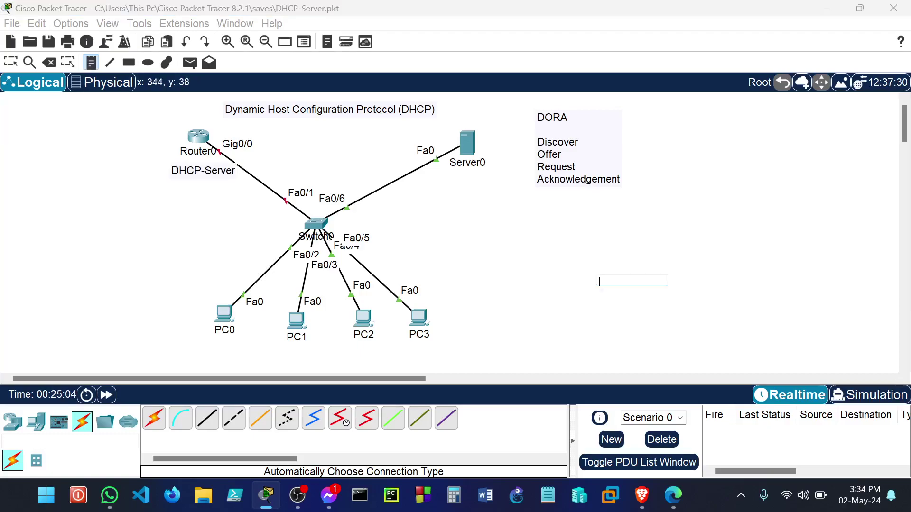
key(Escape)
drag(198, 178, 185, 177)
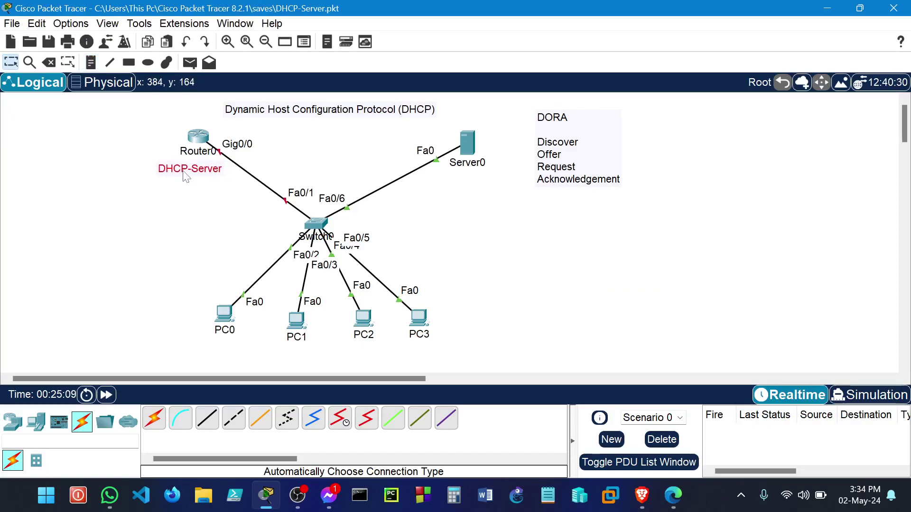
Add a text note reading 192.168.1.1/24 above Router0
click(91, 63)
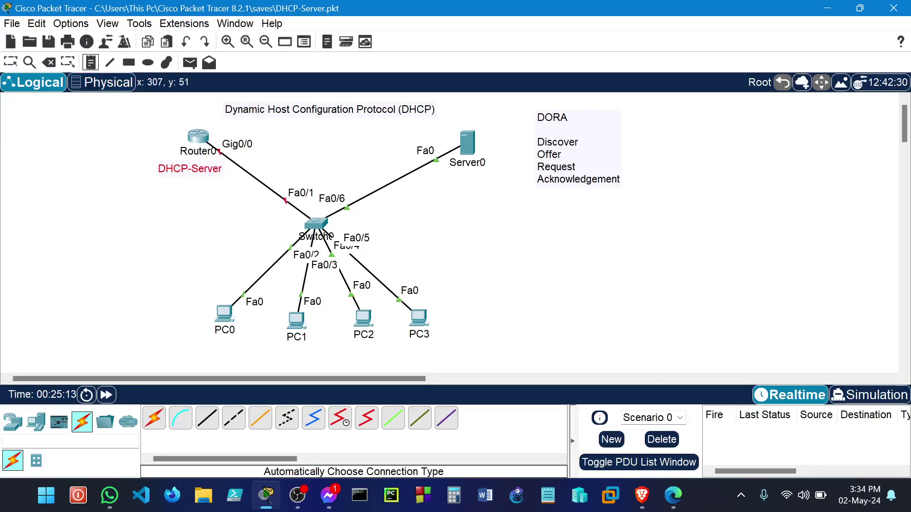
click(139, 119)
text(19)
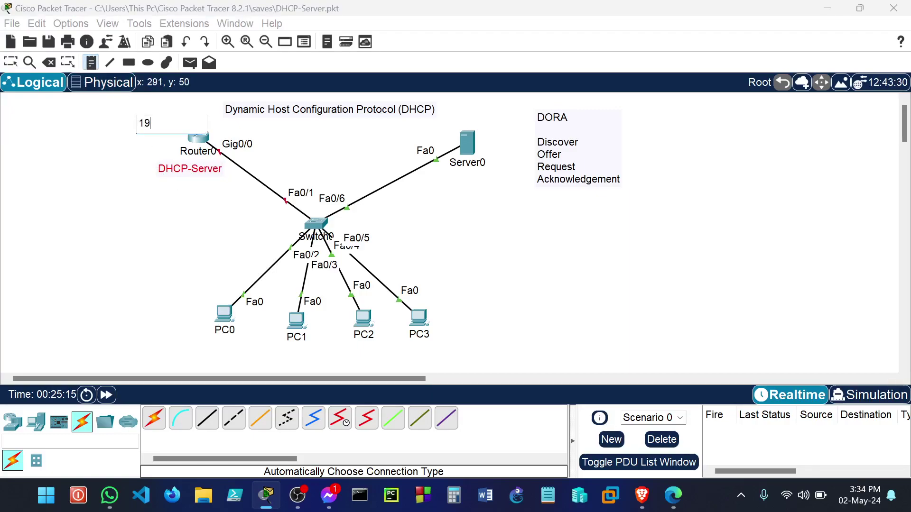
text(2.168.1.1/24)
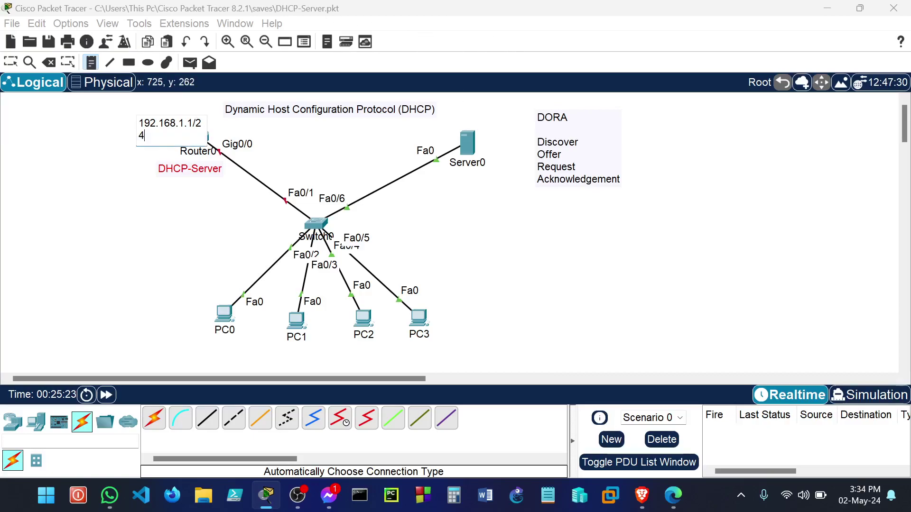
Place a 192.168.1.10/24 note above Server0 and move the 192.168.1.1/24 note up clear of the Router0 icon
click(390, 135)
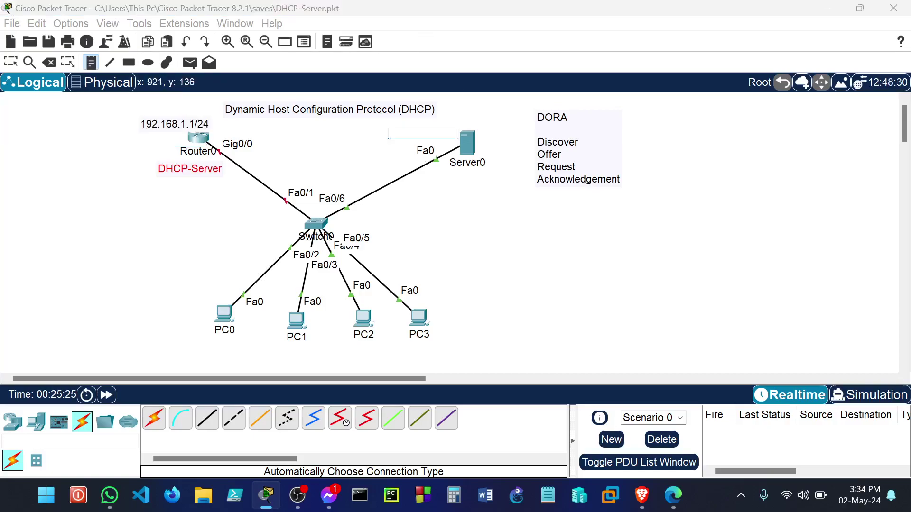
text(192.1)
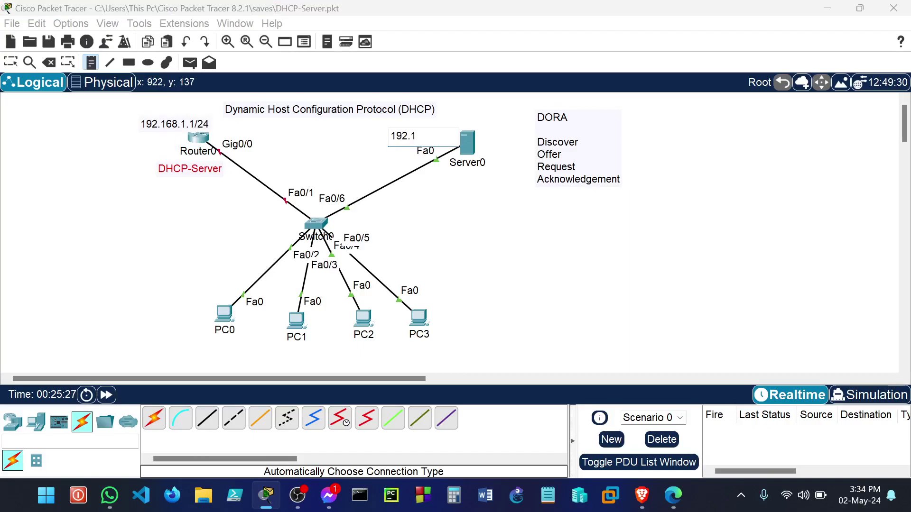
text(68.1.10/24)
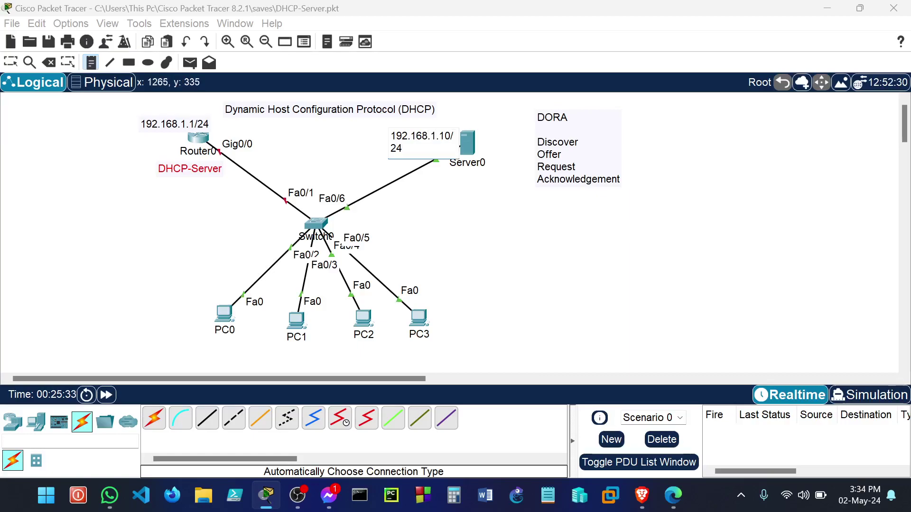
click(599, 251)
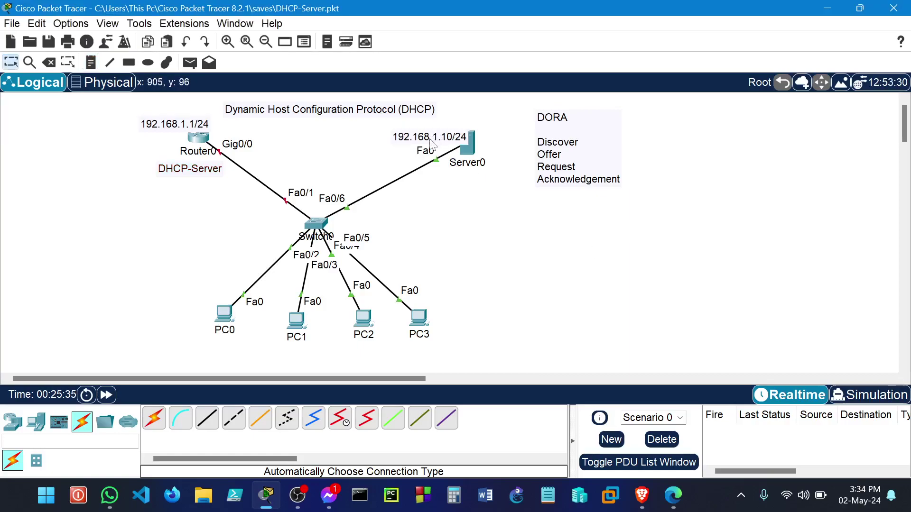
drag(429, 142, 479, 115)
click(538, 288)
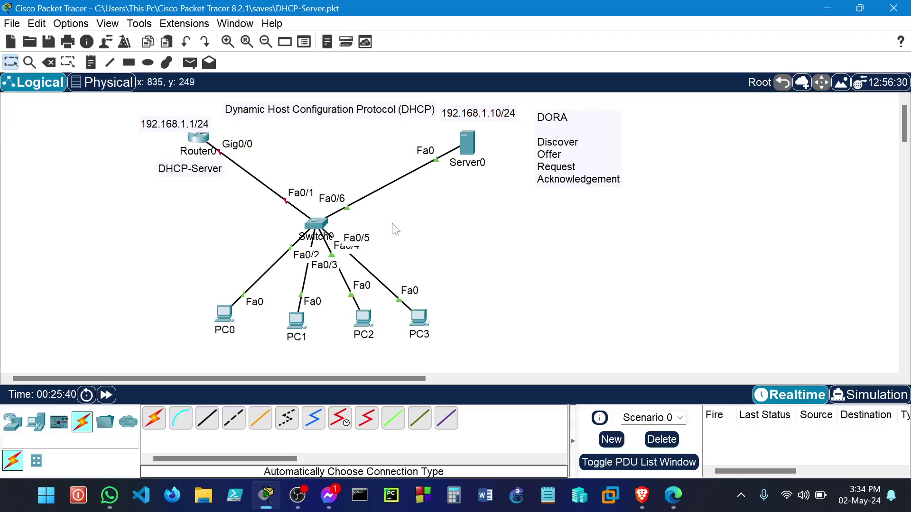
drag(177, 129, 179, 120)
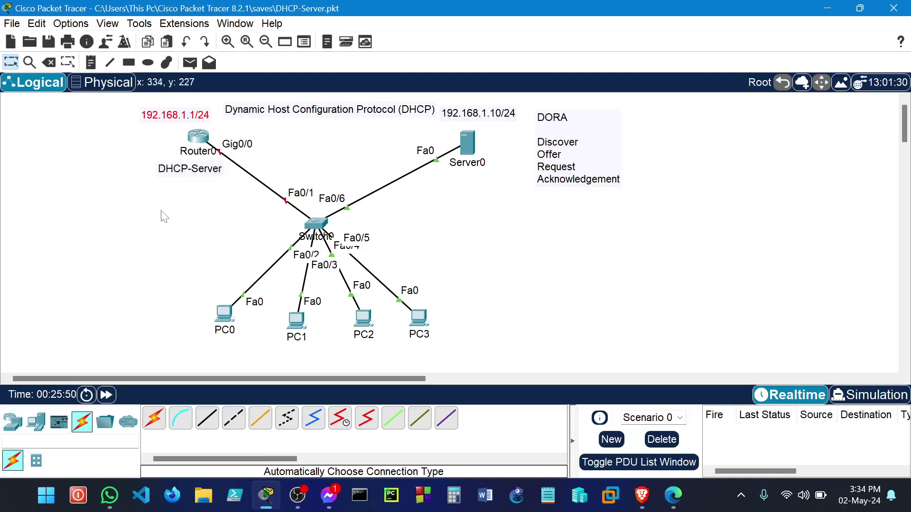
drag(179, 277, 464, 351)
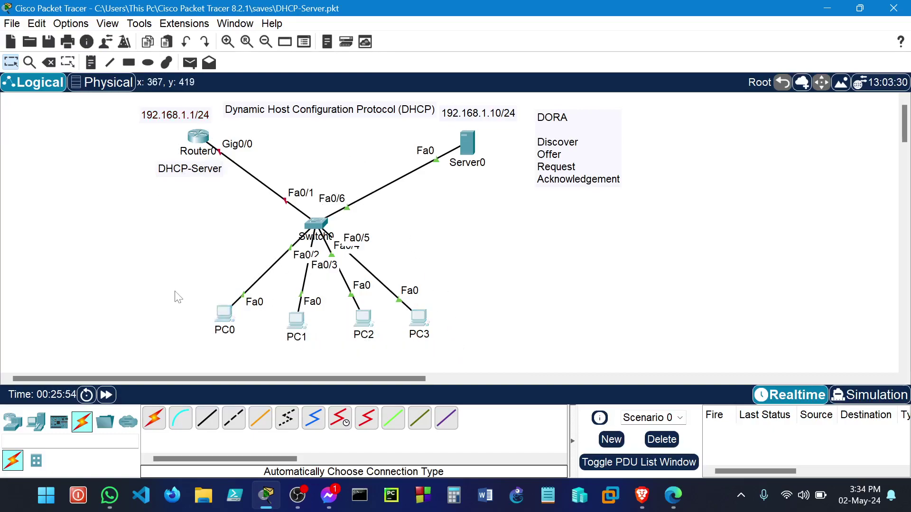
drag(172, 286, 456, 353)
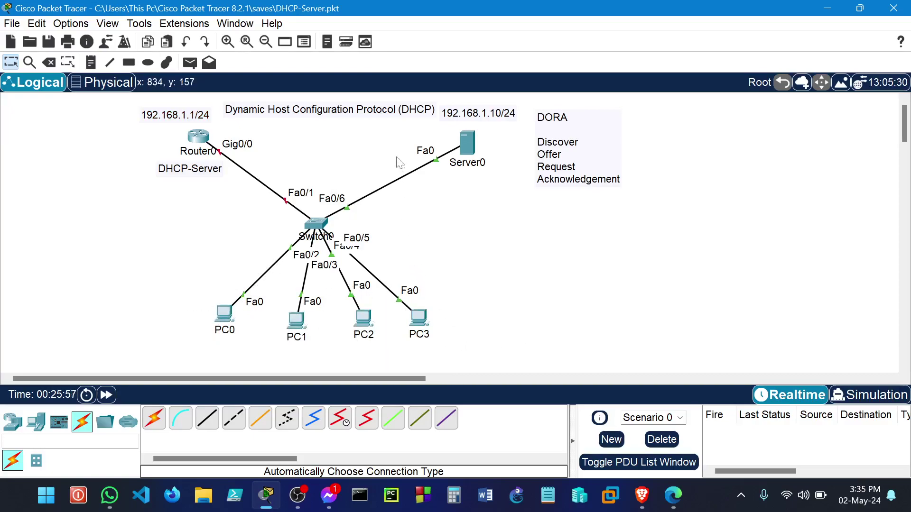
drag(396, 125, 521, 206)
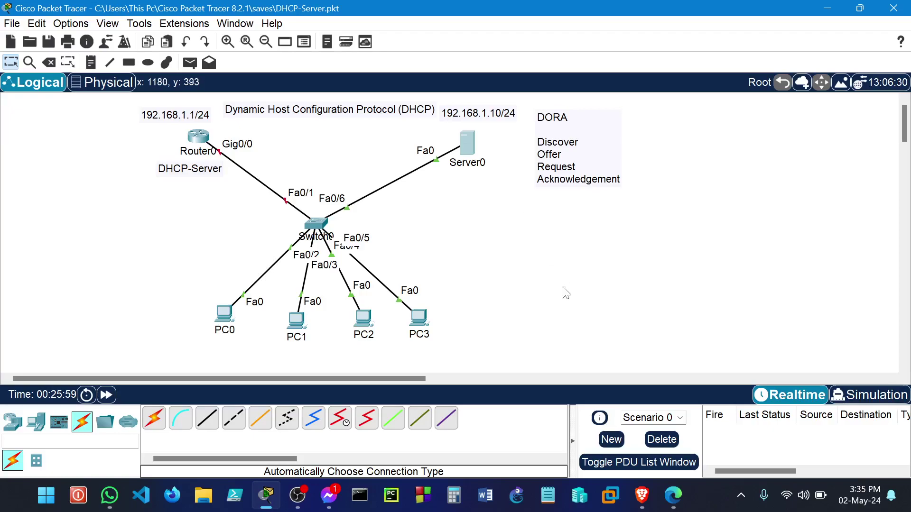
click(567, 297)
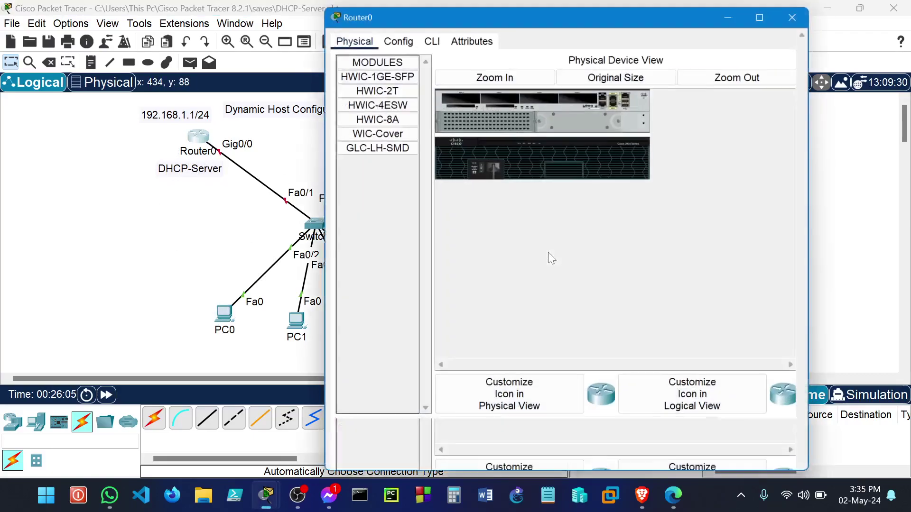
Open Router0's command line and decline the initial configuration dialog to reach the router prompt
drag(450, 19, 556, 28)
click(536, 44)
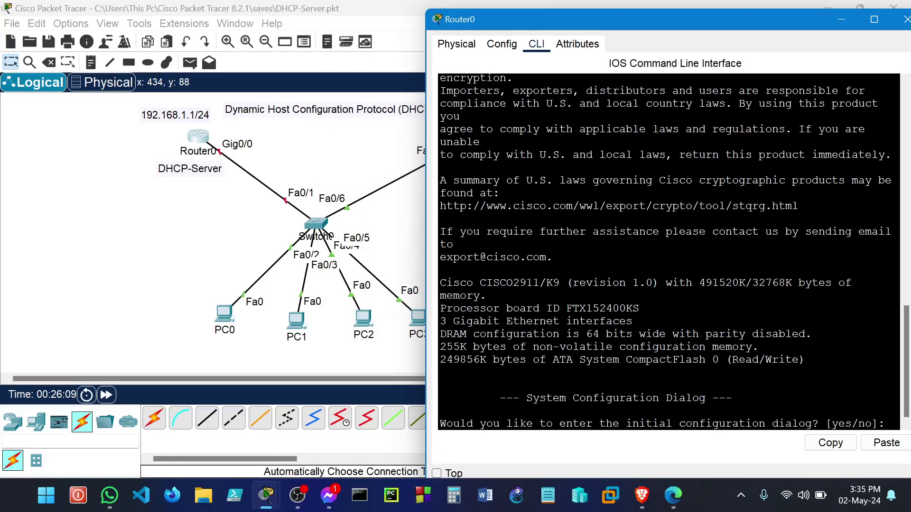
text(n)
key(Return)
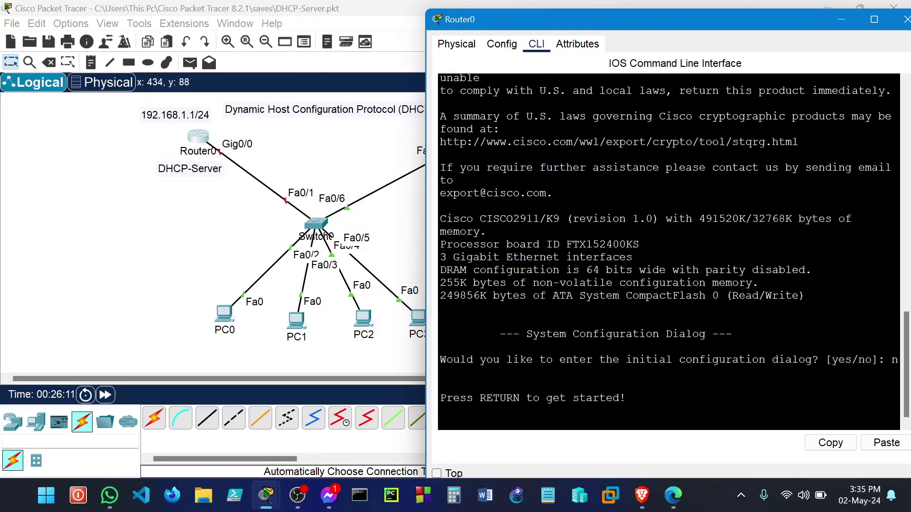
key(Return)
key(Return)
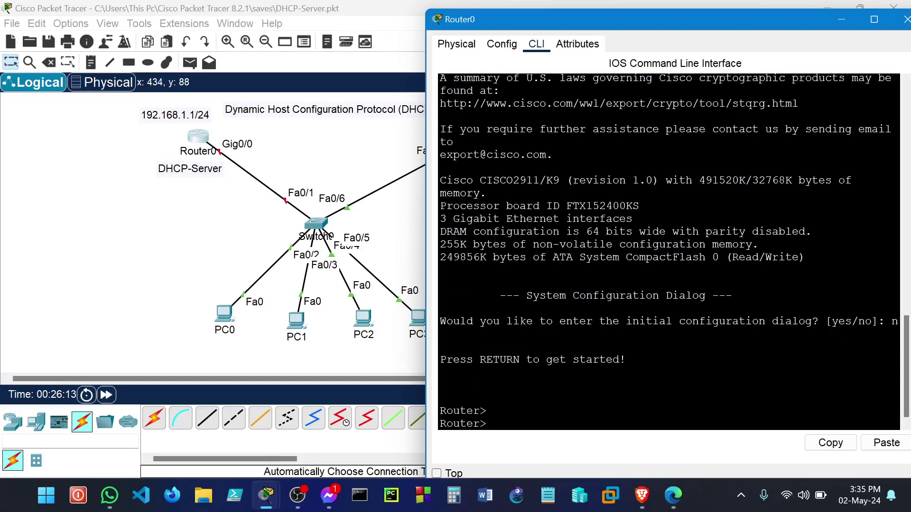
Enter privileged and global configuration mode on Router0 and set its hostname to DHCP-Server
text(en)
key(Return)
key(Return)
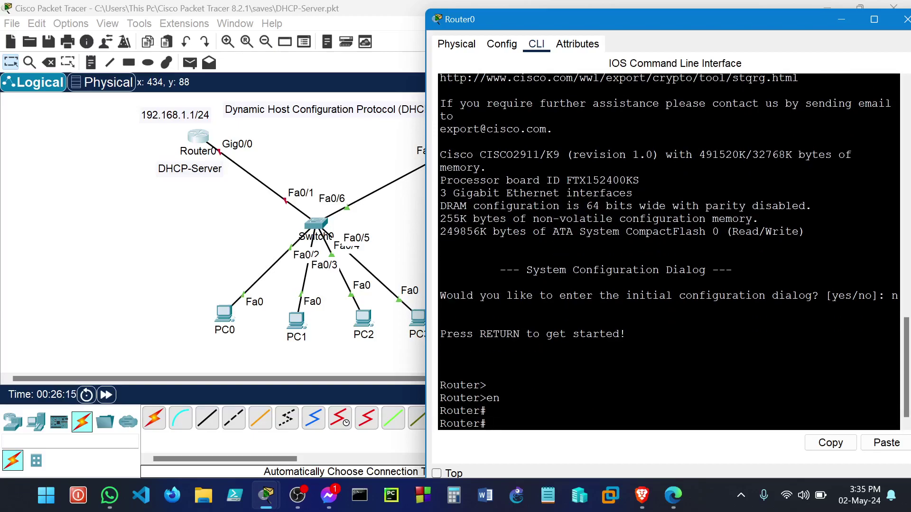
text(conf t)
key(Return)
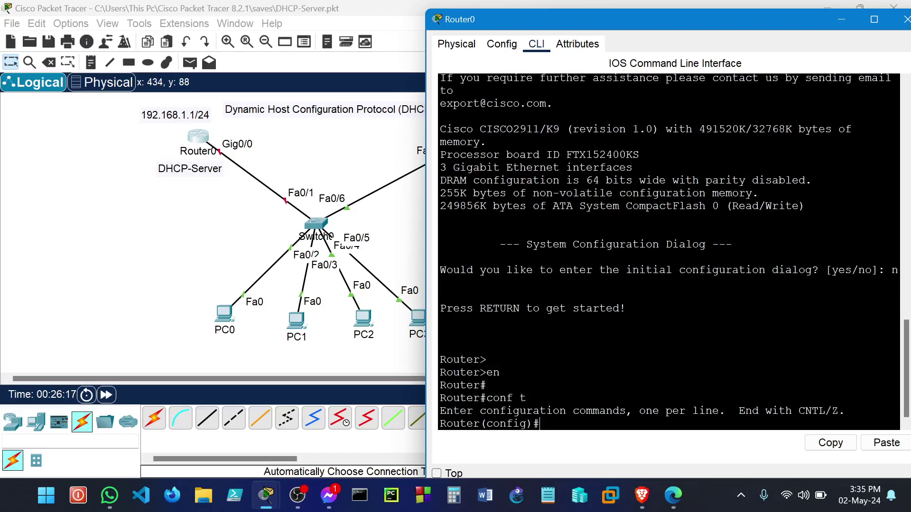
key(Return)
key(Return)
text(hostname DHCP-Server)
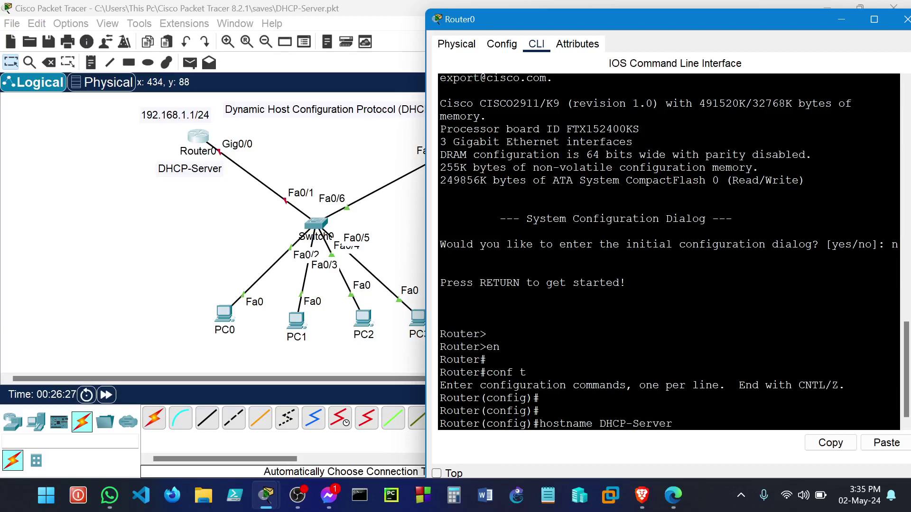
key(Return)
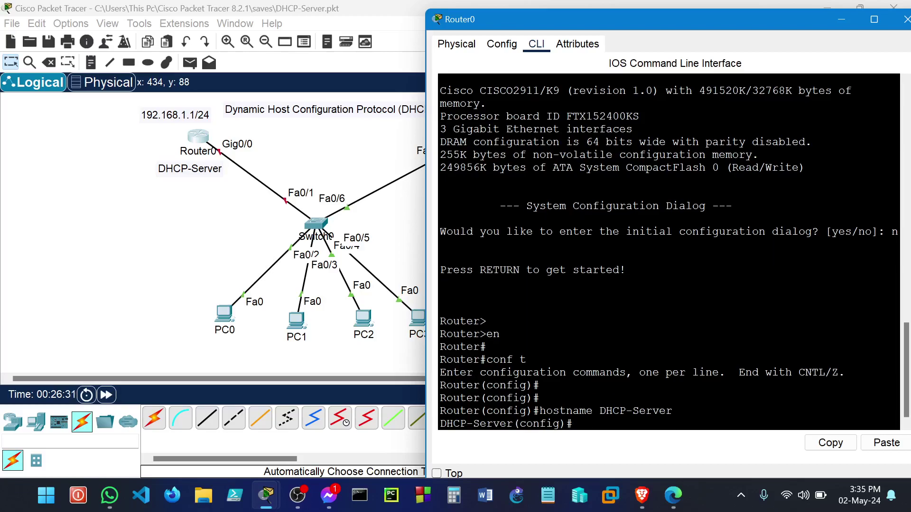
key(Return)
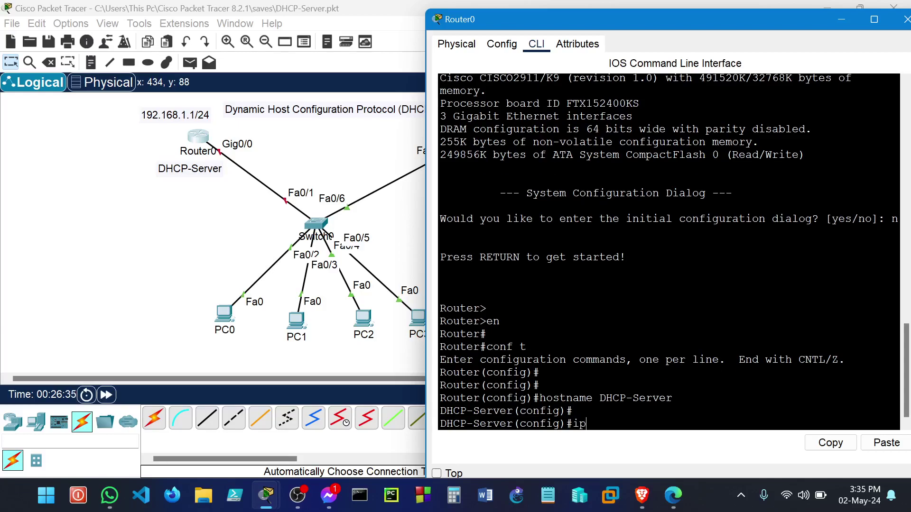
Assign IP address 192.168.1.1 with mask 255.255.255.0 to the router's g0/0 interface
key(BackSpace)
key(BackSpace)
text(int g0/0)
key(Return)
text(ip )
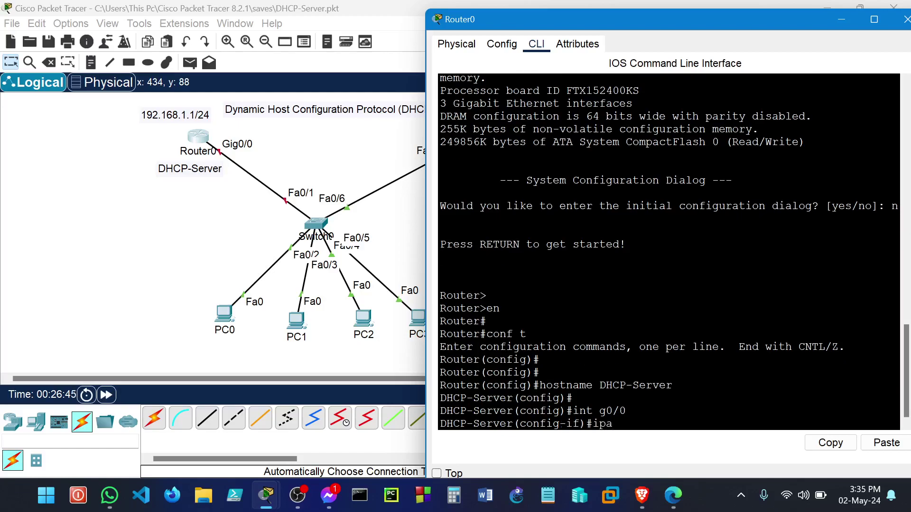
text(add 192.168.1.1 255.255.255.0)
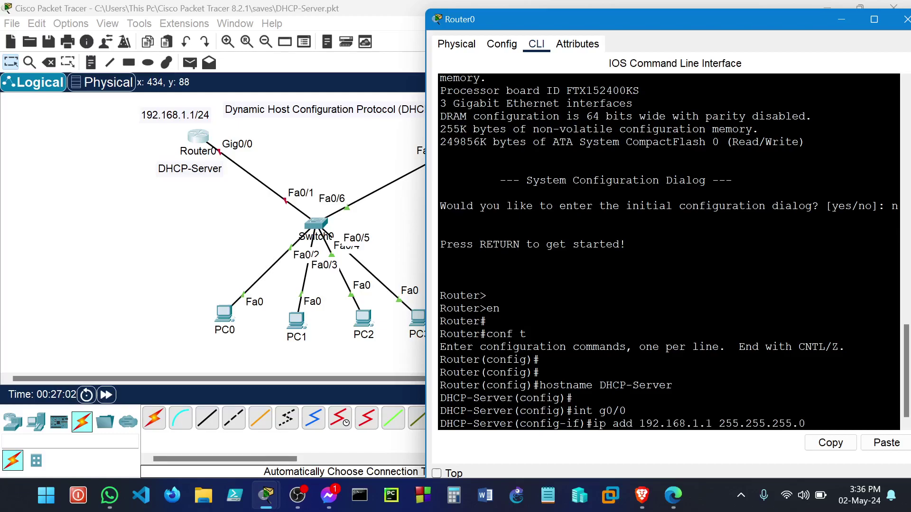
key(Return)
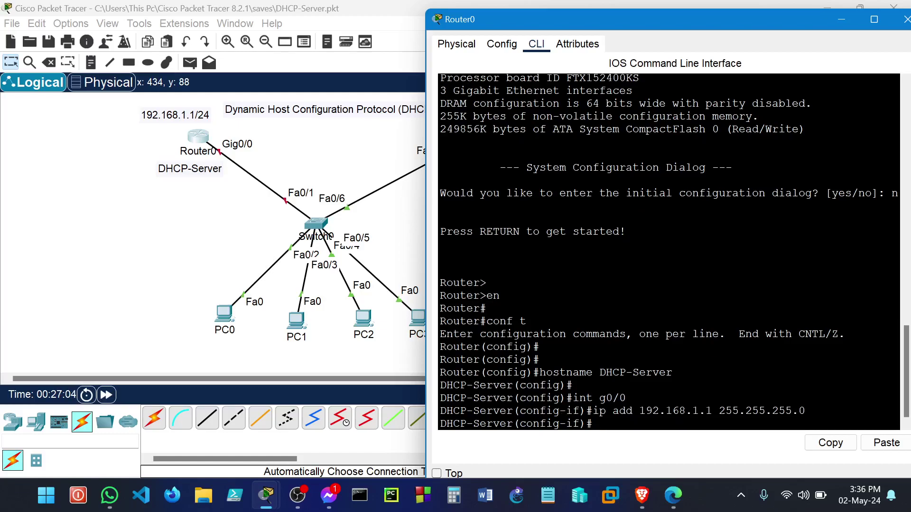
Bring up the router's g0/0 interface with the no sh command
text(no sh)
key(Return)
key(Return)
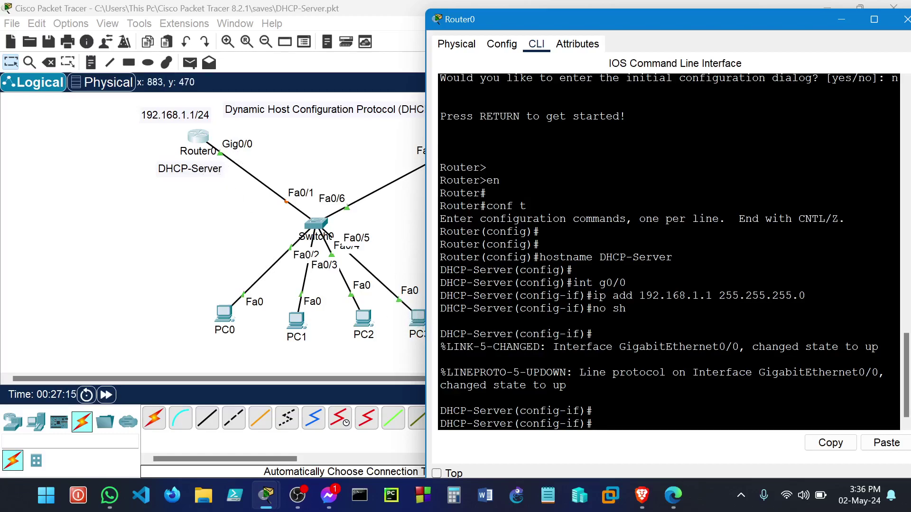
Put Router0's window away and open Server0's desktop IP Configuration
click(839, 27)
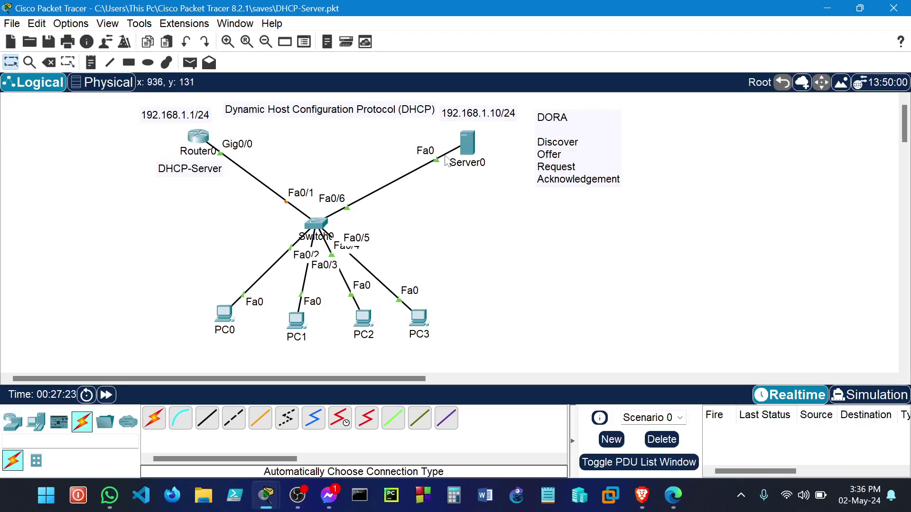
click(467, 142)
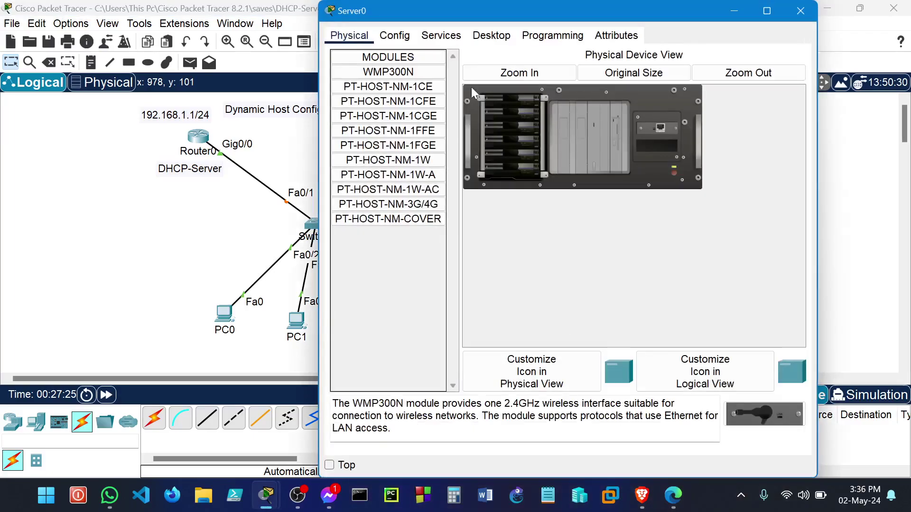
drag(490, 10, 598, 22)
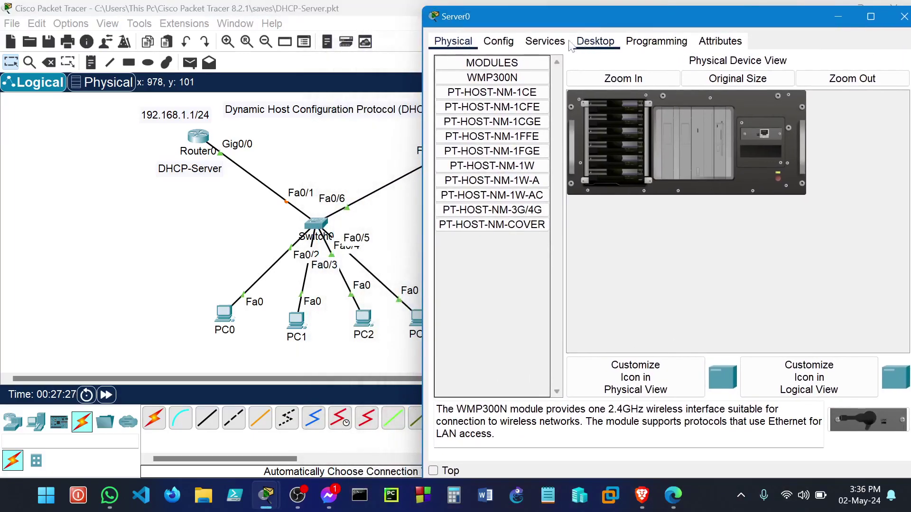
click(543, 41)
click(498, 42)
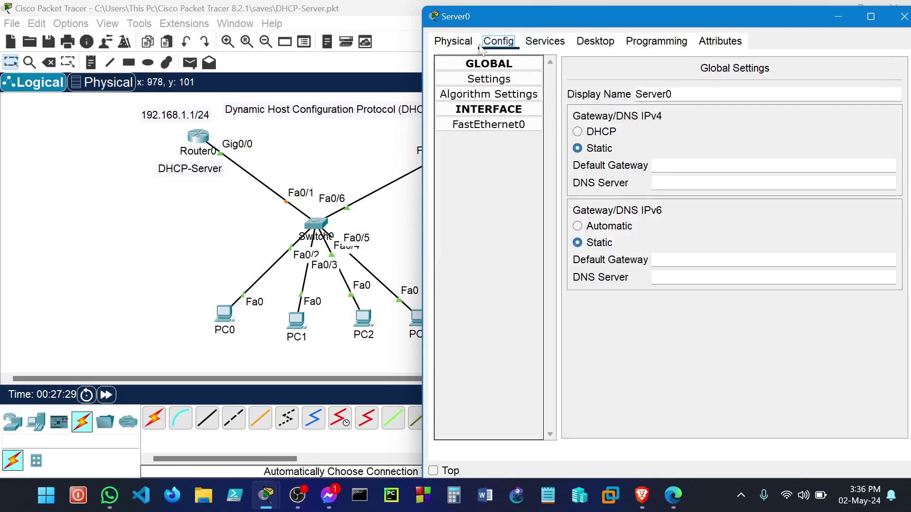
click(453, 42)
click(502, 44)
click(595, 42)
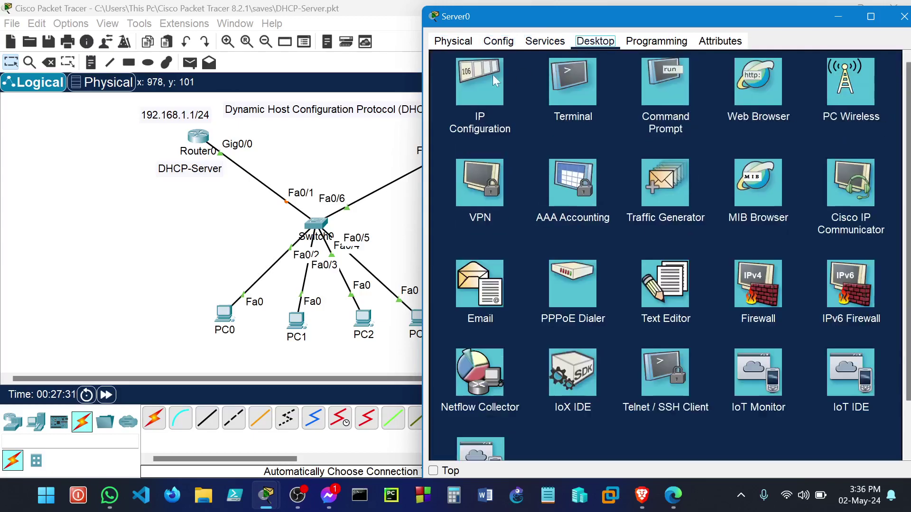
click(507, 131)
Give Server0 the static IPv4 address 192.168.1.10 with subnet mask 255.255.255.0
click(627, 112)
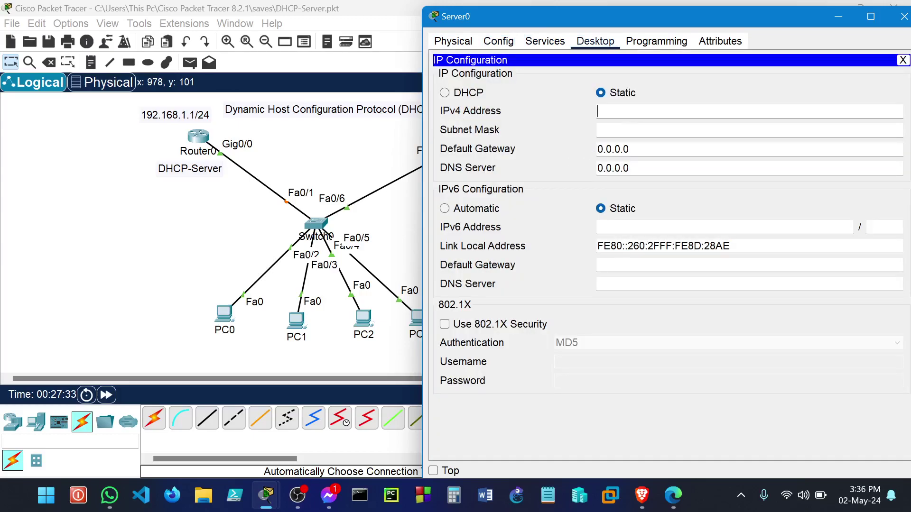
text(192.168.1.10)
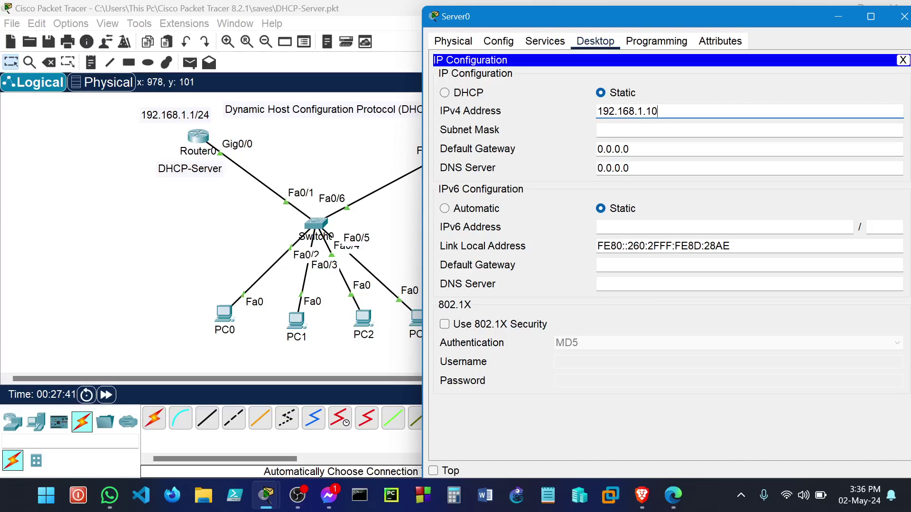
key(Tab)
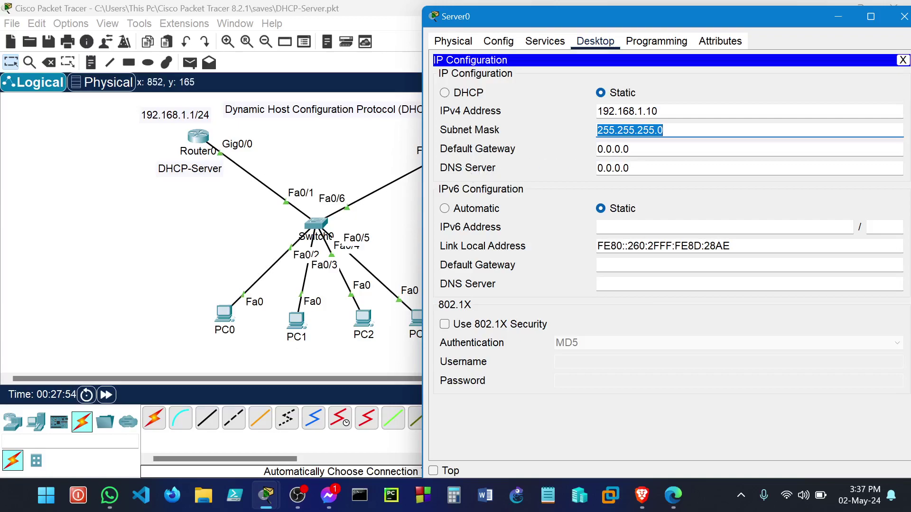
Set Server0's default gateway to 192.168.1.1 and DNS server to 8.8.8.8, and close its window
key(Tab)
text(1)
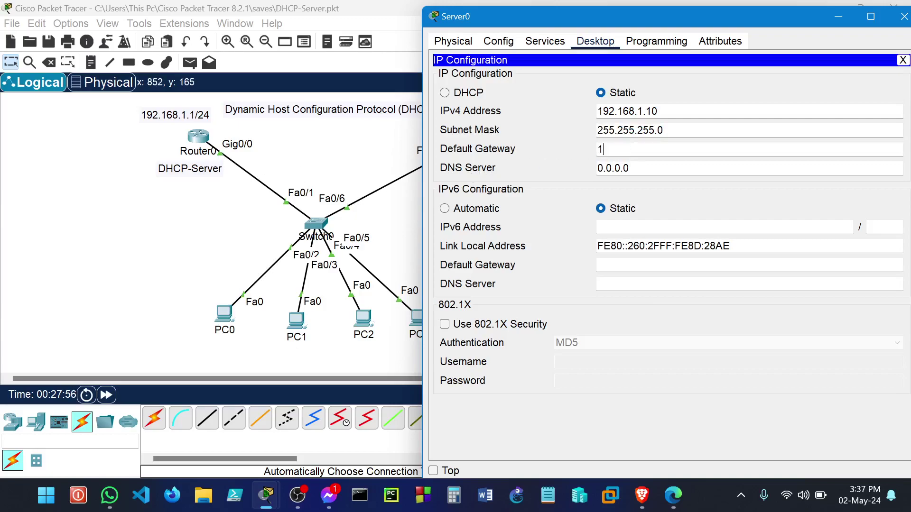
text(92.168.1.1)
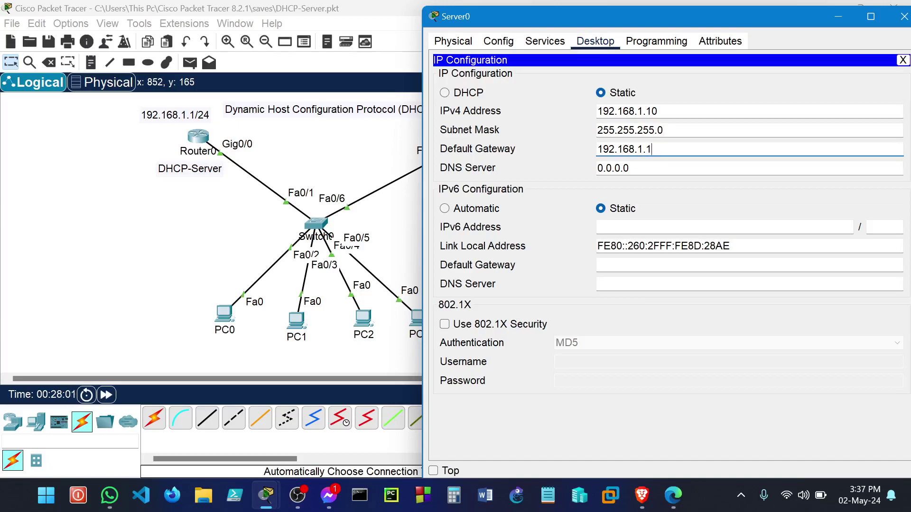
key(Tab)
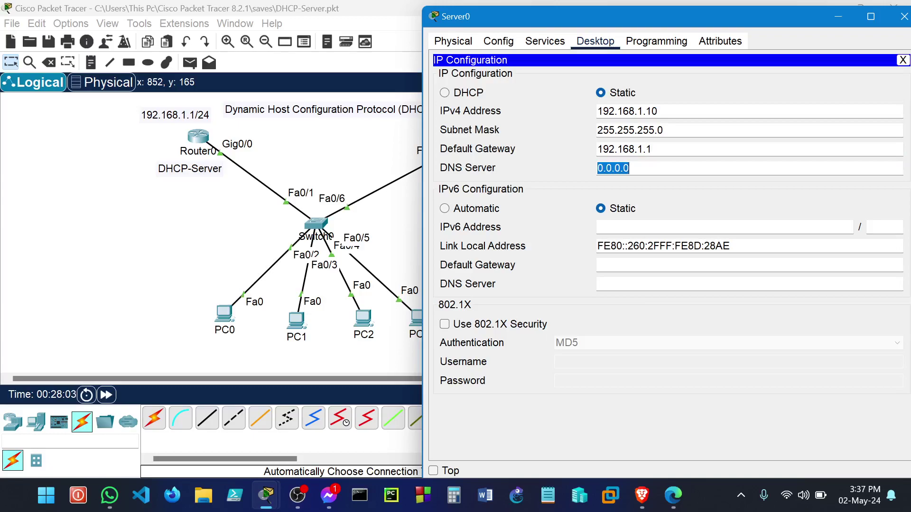
text(8.8.80)
key(BackSpace)
text(.8)
drag(767, 18, 644, 20)
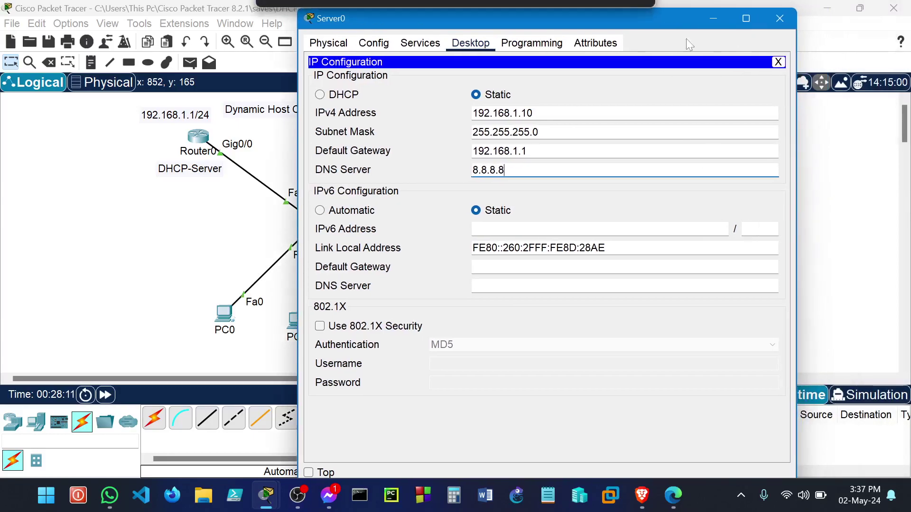
click(780, 20)
Reopen Router0's command line and exit interface configuration back to global configuration mode
click(198, 138)
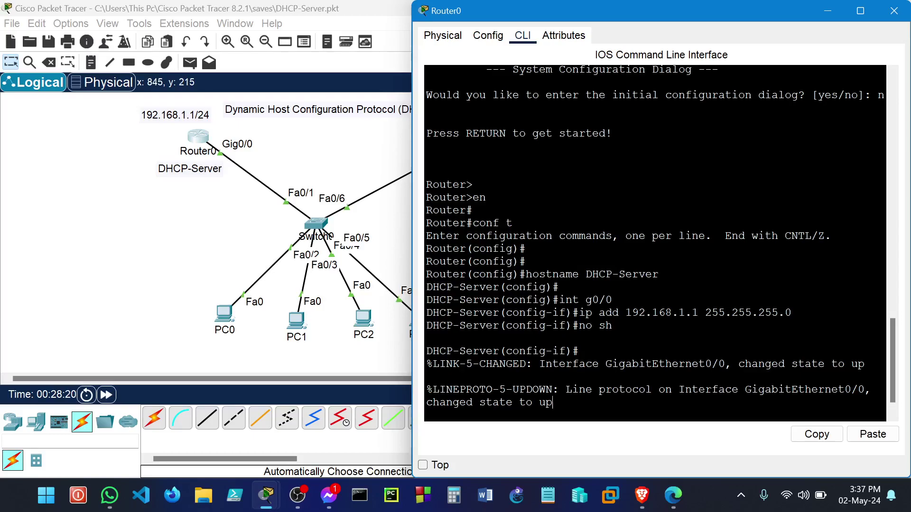
key(Return)
key(Return)
key(Return)
key(Return)
key(Return)
text(ex)
key(Return)
key(Return)
key(Return)
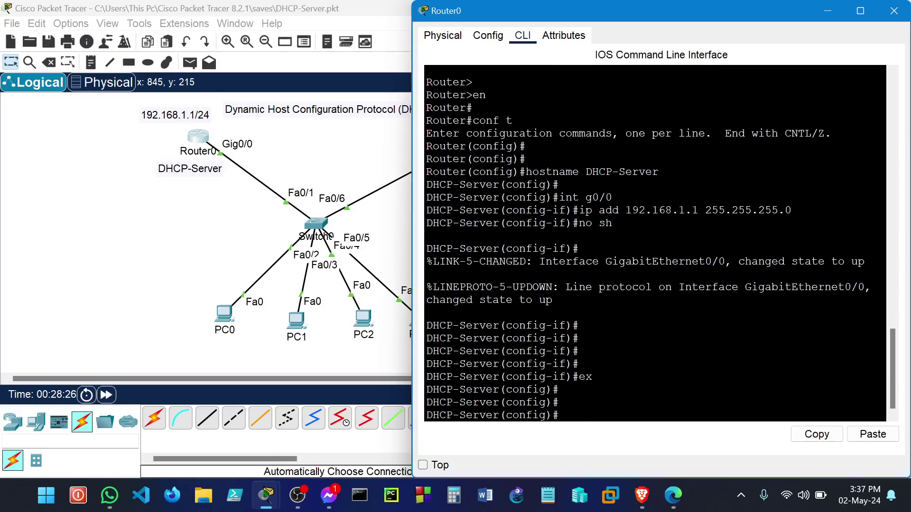
Create a DHCP pool named DHCP-SERVER on the router
text(ip dhcp pool)
text(DHCP)
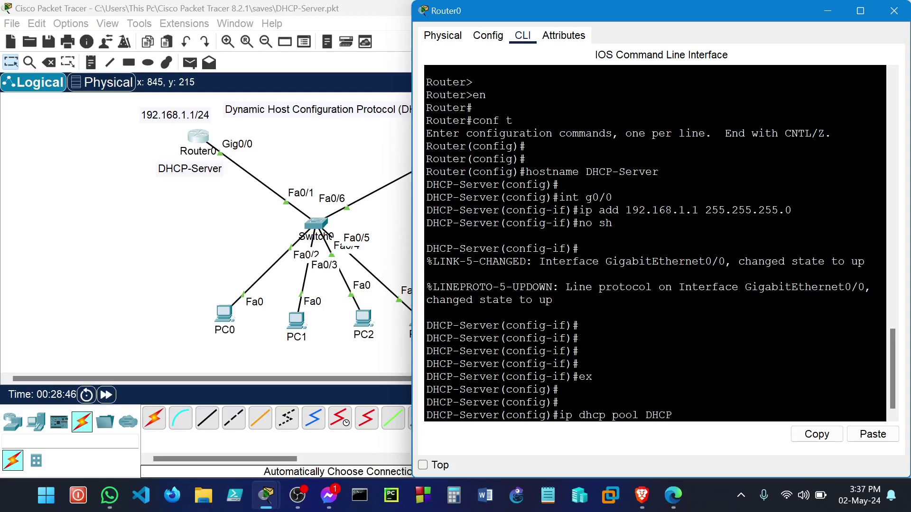
text(SERVER)
key(Return)
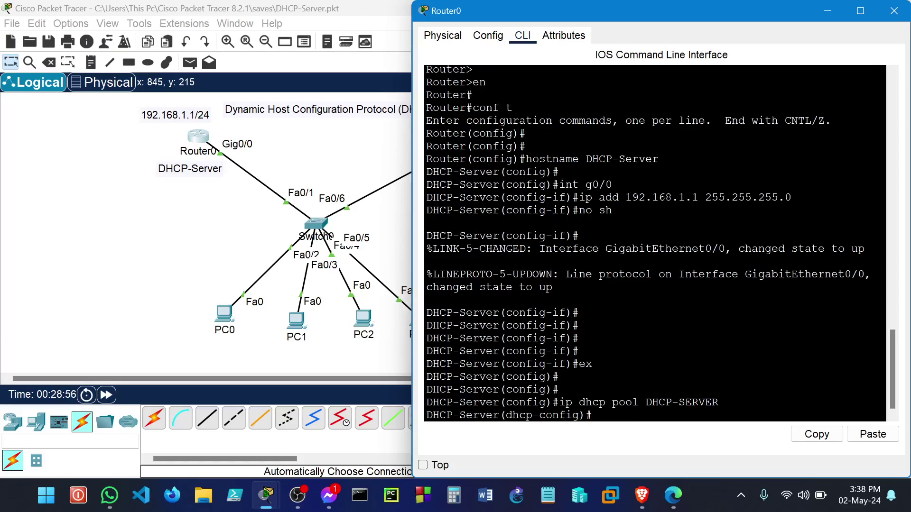
List the commands available in DHCP pool configuration mode and examine the options
drag(507, 403, 547, 403)
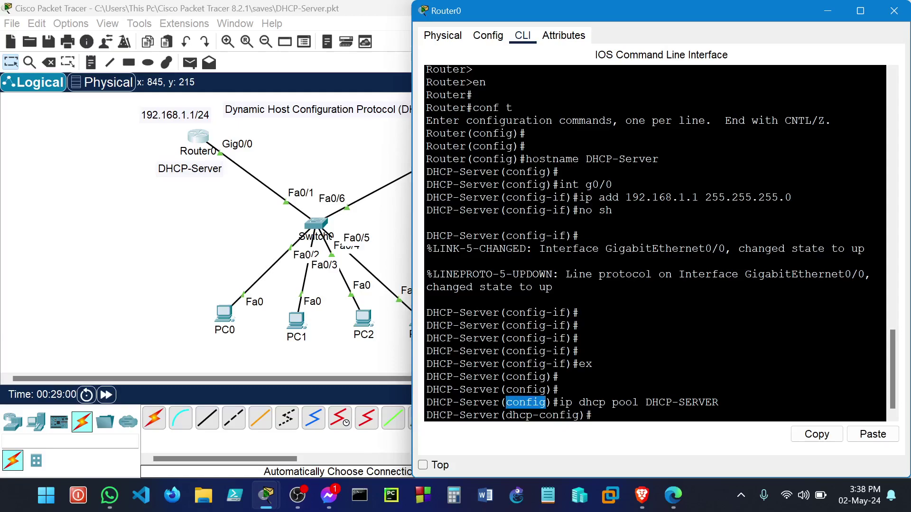
drag(507, 415, 579, 415)
click(579, 415)
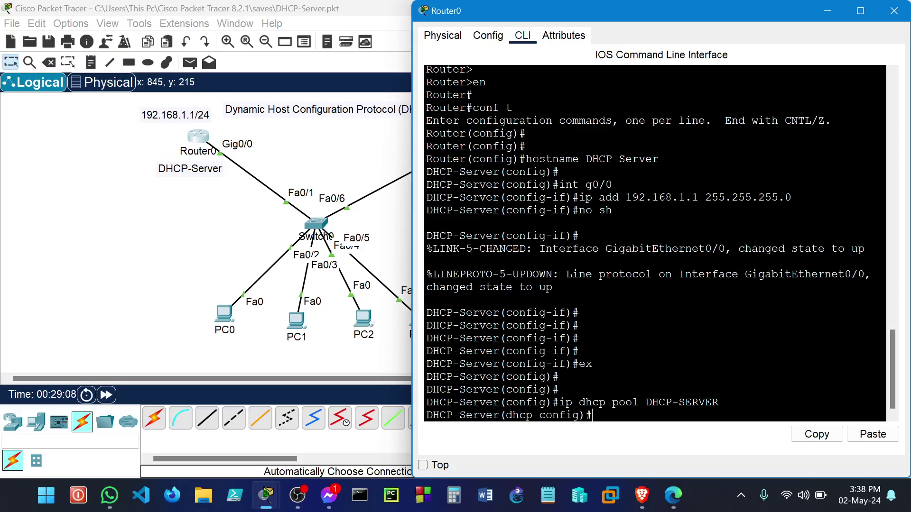
text(?)
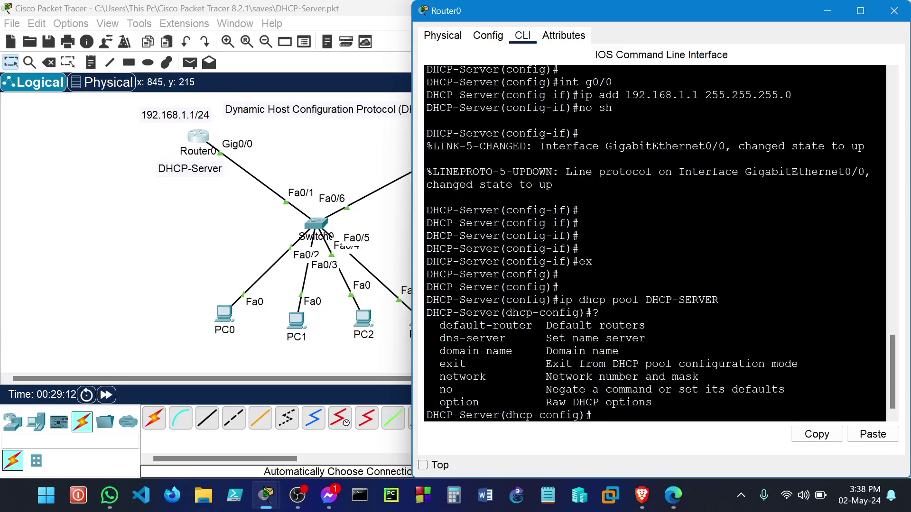
drag(433, 338, 507, 325)
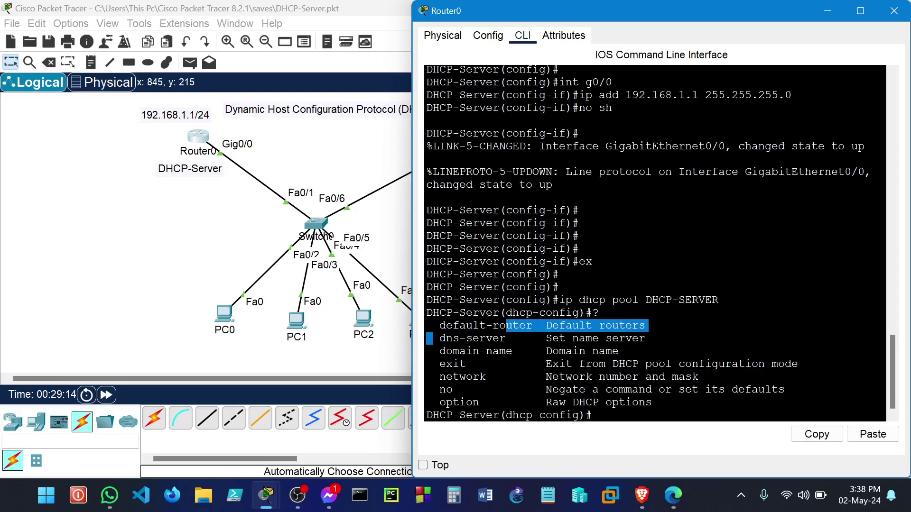
drag(439, 351, 506, 351)
drag(433, 364, 480, 402)
click(594, 415)
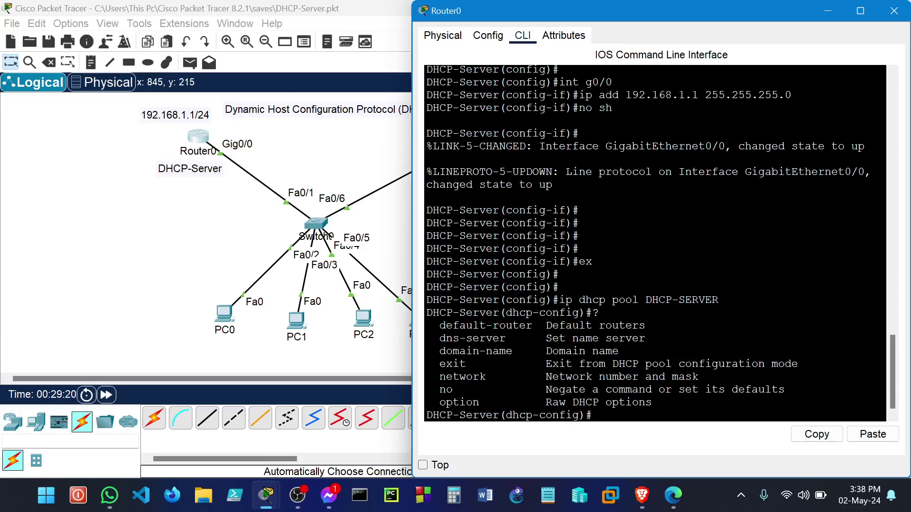
Define the DHCP pool's network as 192.168.1.0 with mask 255.255.255.0
text(net)
key(Tab)
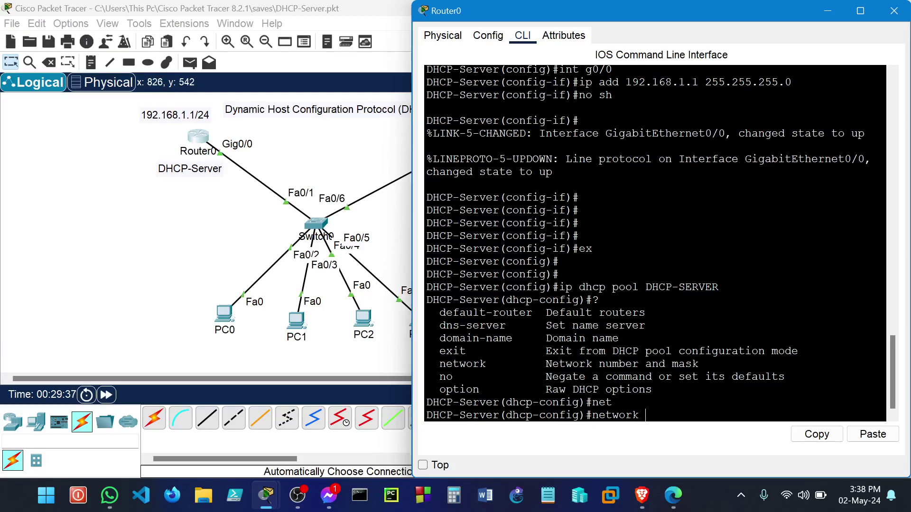
text(192.168.)
text(1.1)
text(55)
text(.255.225)
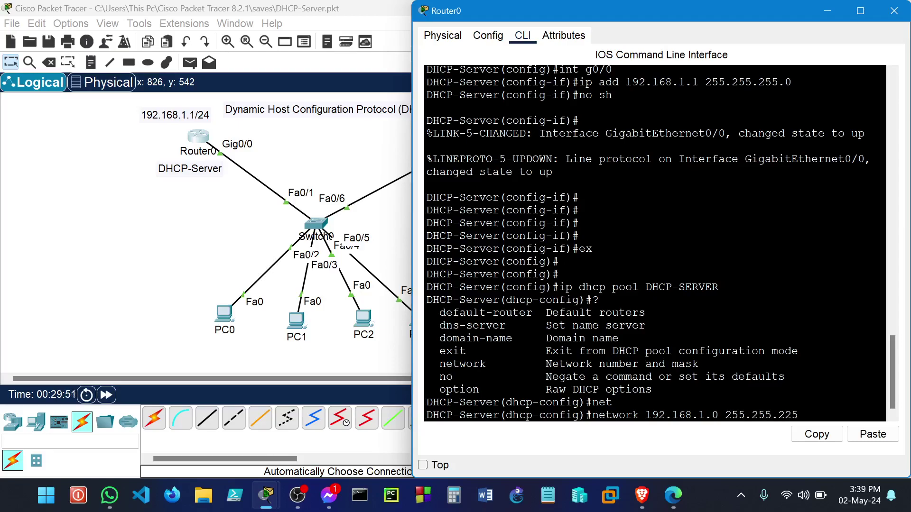
key(BackSpace)
key(BackSpace)
text(55.0)
key(Return)
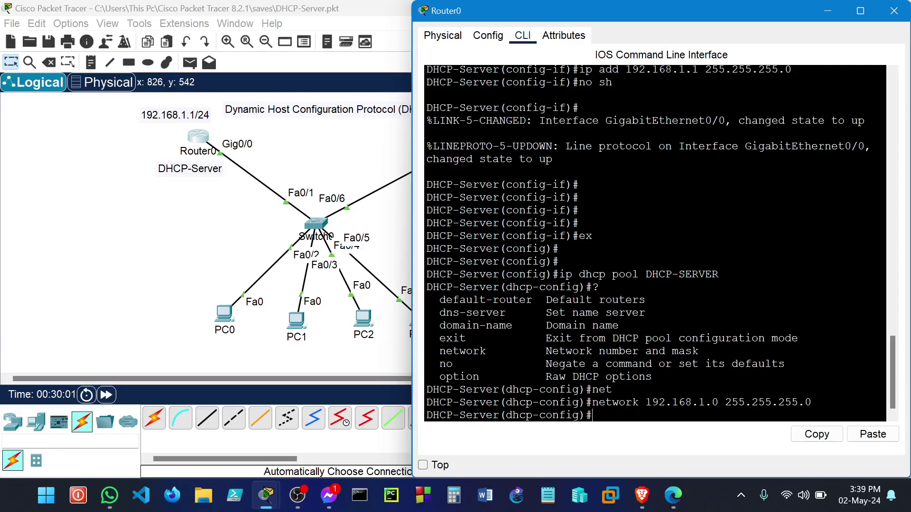
Set the DHCP pool's default router to 192.168.1.1
text(def)
key(Tab)
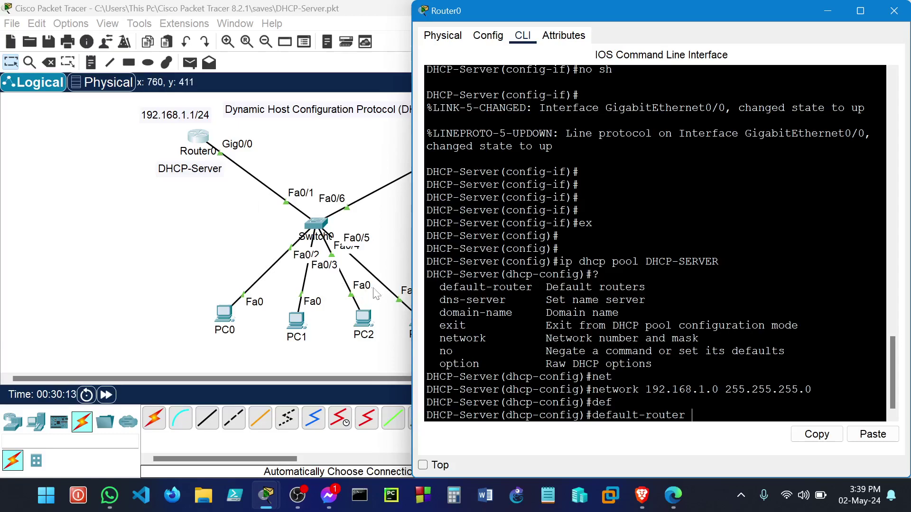
drag(184, 278, 448, 358)
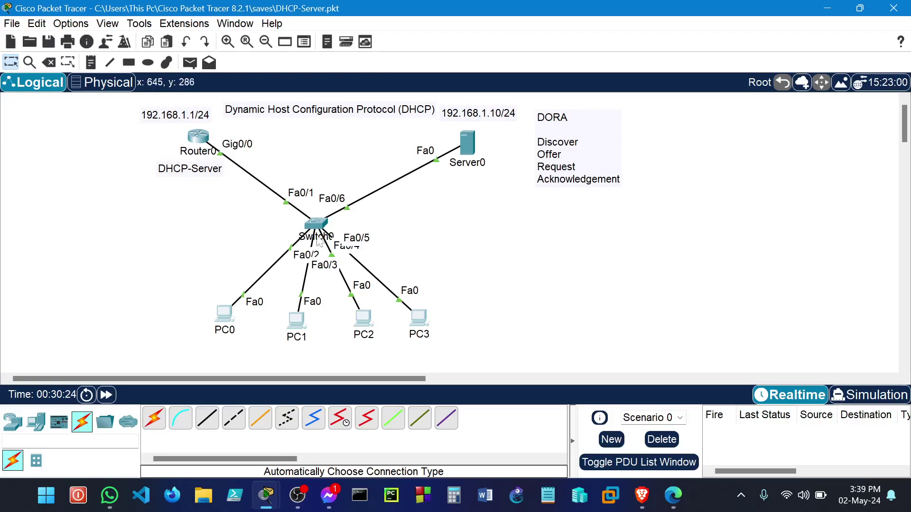
click(198, 138)
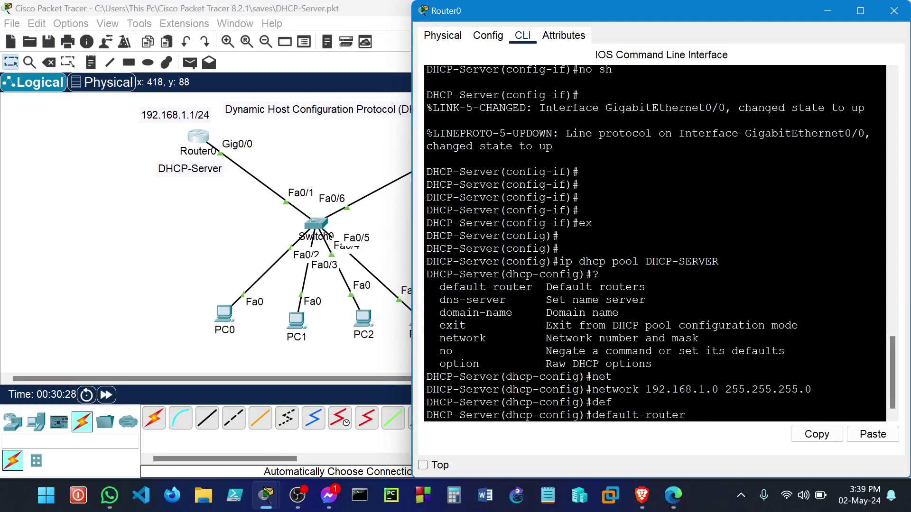
text(192.168.1.1)
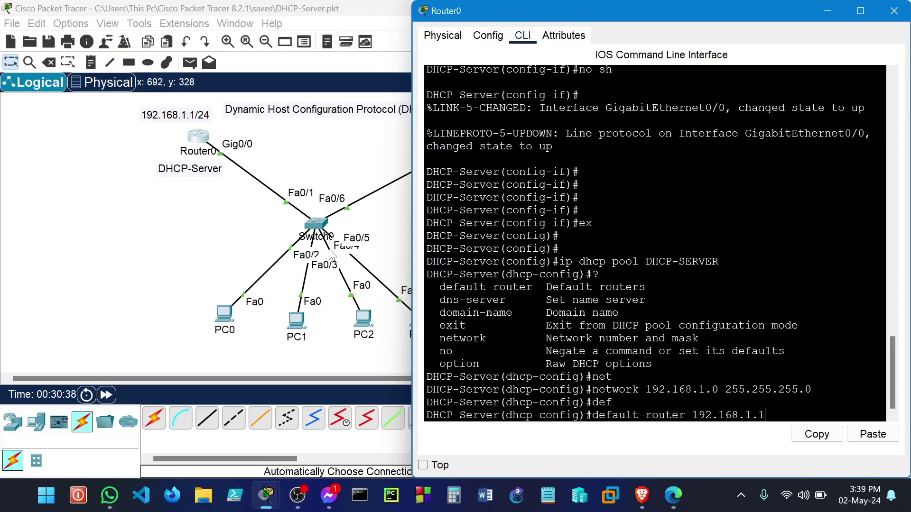
key(Return)
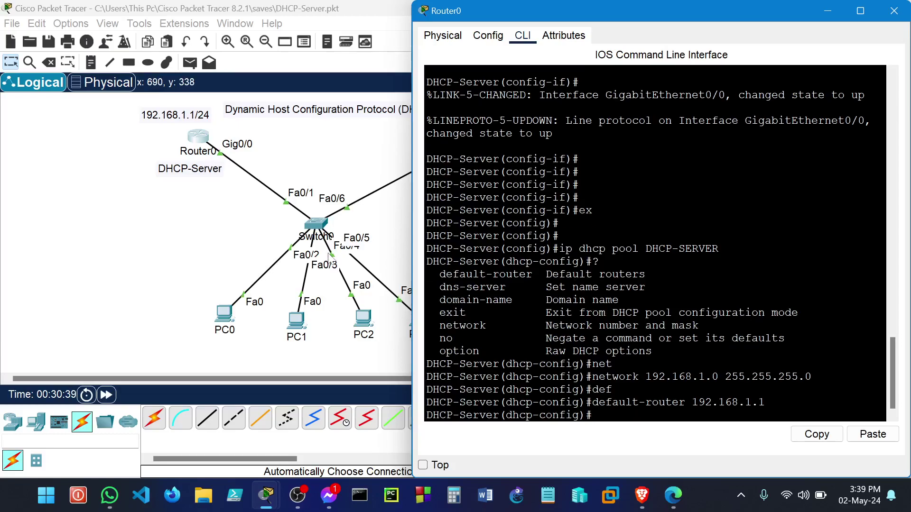
Set the DHCP pool's DNS server to 8.8.8.8 and exit pool configuration mode
text(dn)
key(Tab)
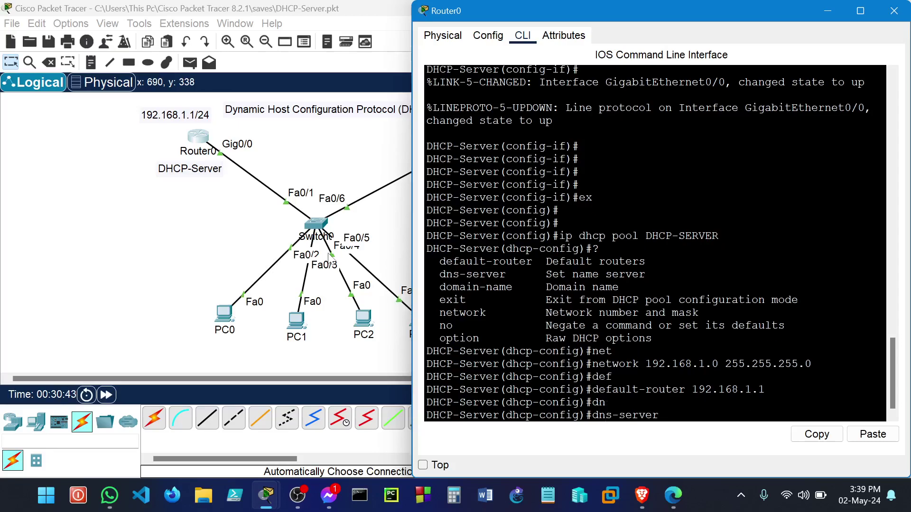
text(8.8.8.8)
key(Return)
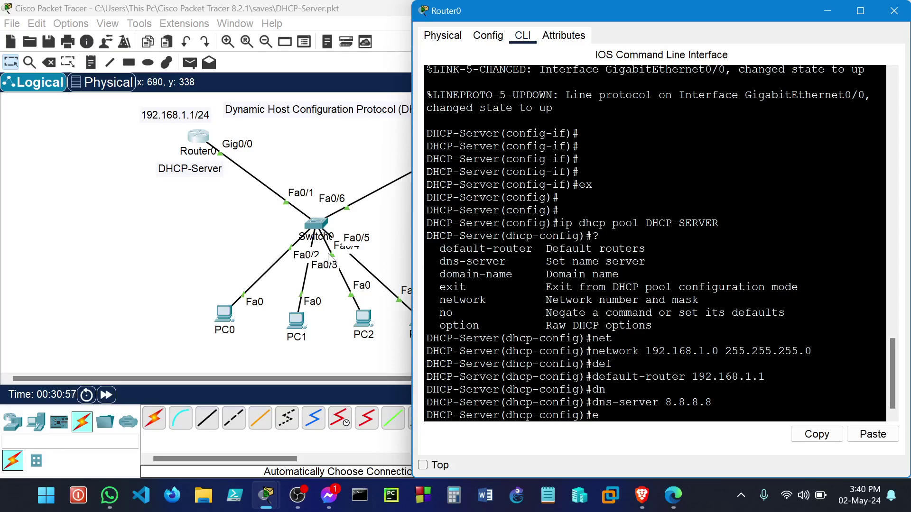
text(x)
key(Return)
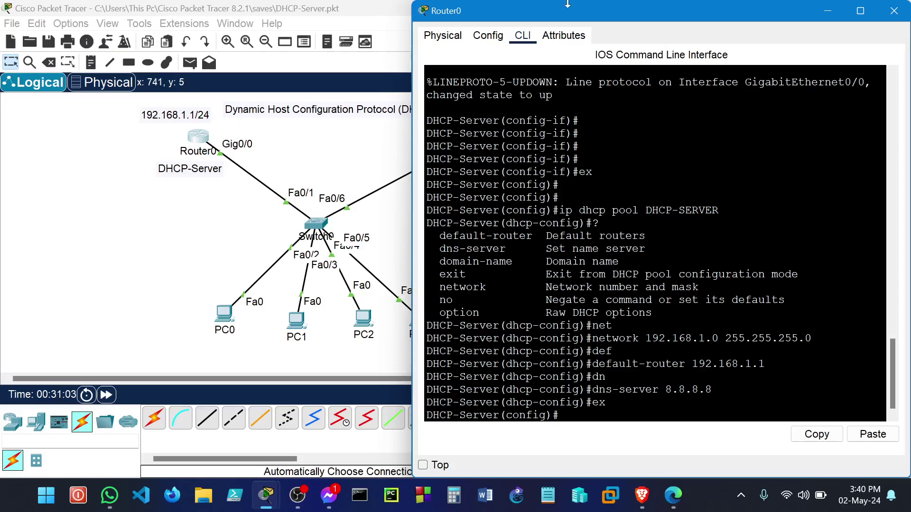
Move Router0's window clear of the topology and select PC0 through PC3 in the workspace
drag(633, 22, 436, 217)
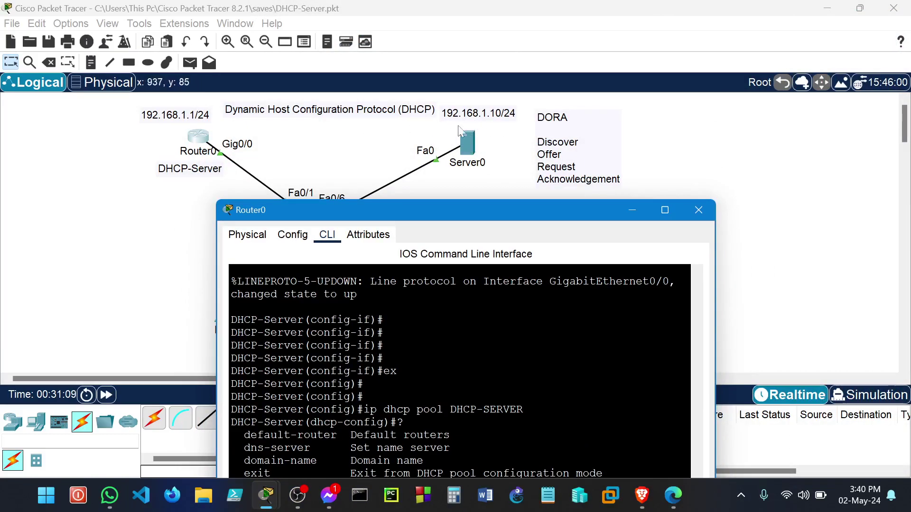
drag(481, 214, 743, 98)
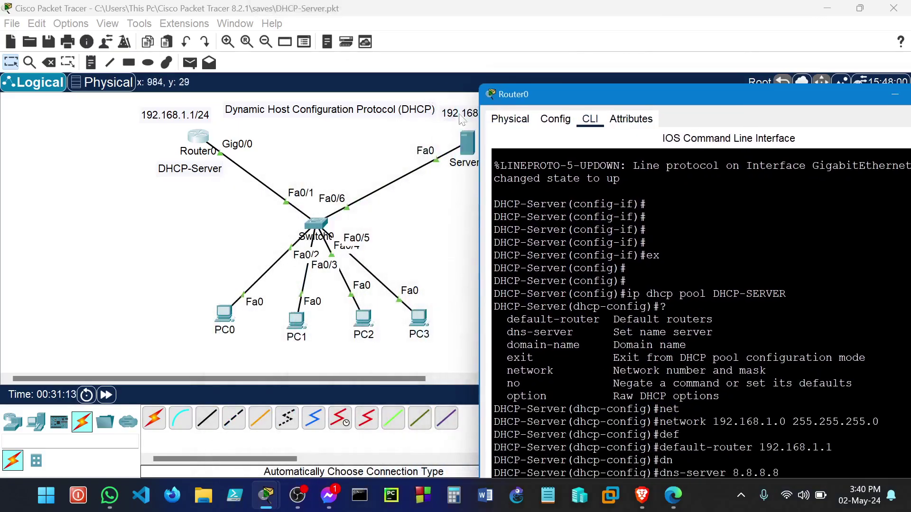
drag(187, 289, 463, 351)
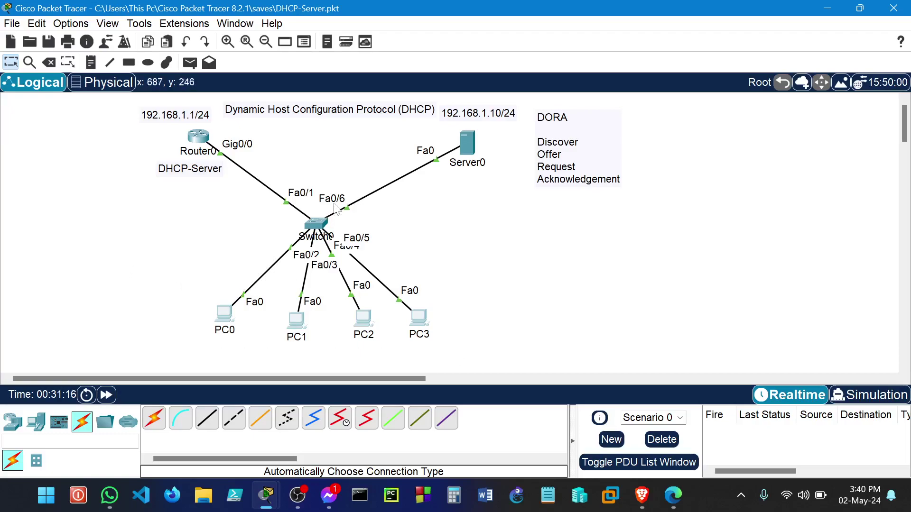
Bring up Router0's command line again and list the available options of the ip dhcp command
drag(195, 297, 459, 349)
click(197, 137)
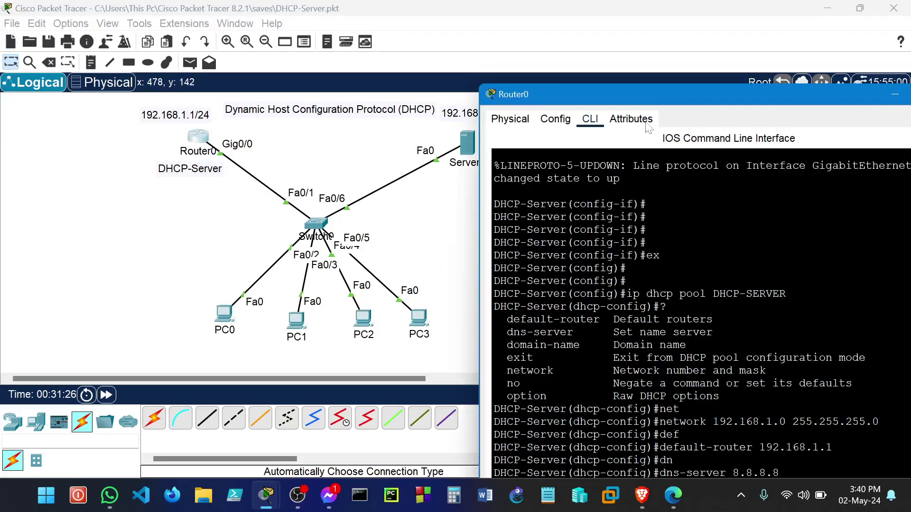
drag(660, 96, 578, 28)
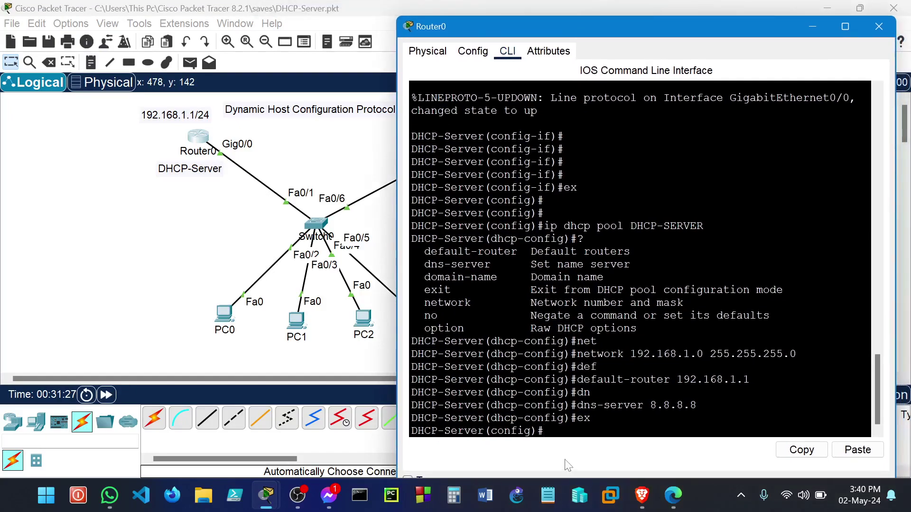
text(ip dhcp ?)
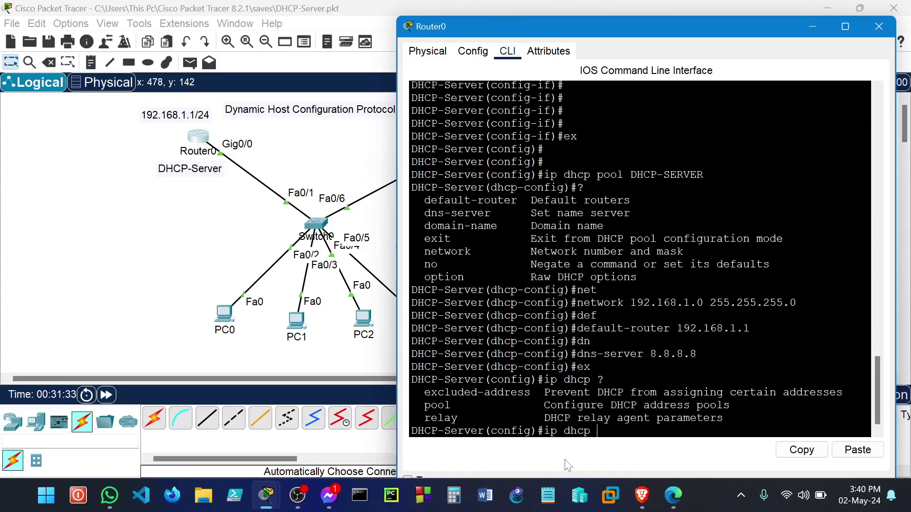
Exclude Server0's address 192.168.1.10 from DHCP assignment on Router0 and minimise the router's window
text(ex)
drag(570, 31, 651, 147)
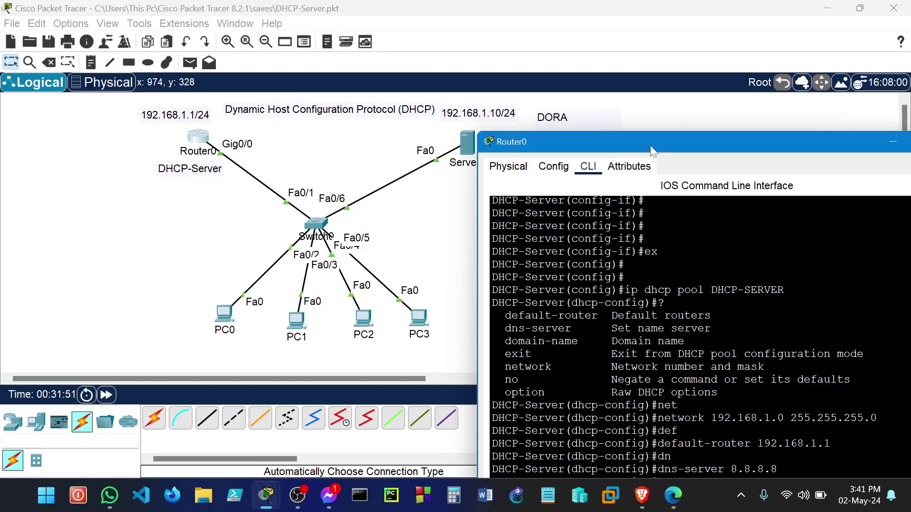
drag(649, 145, 456, 55)
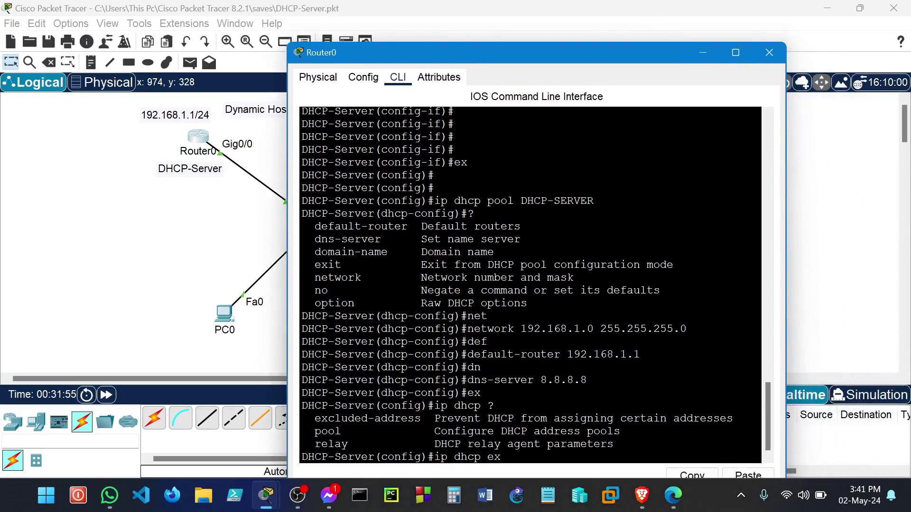
drag(573, 58, 666, 57)
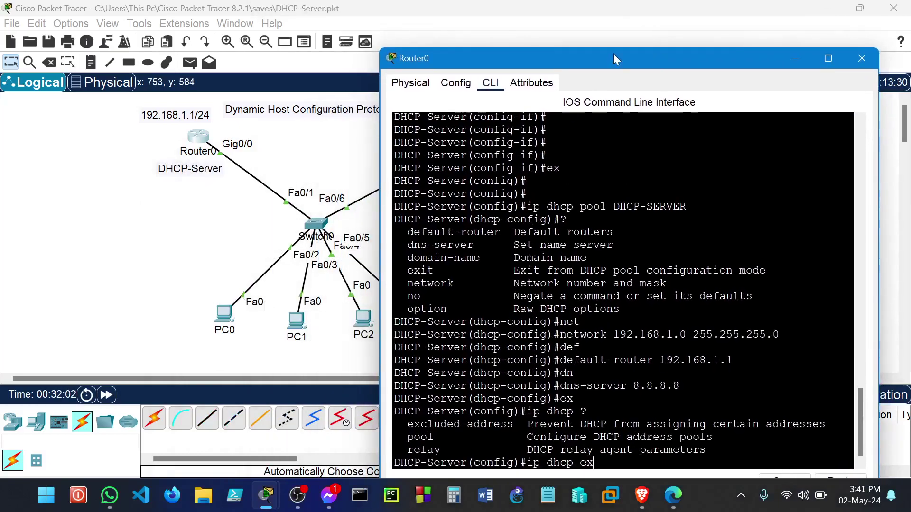
drag(611, 60, 621, 29)
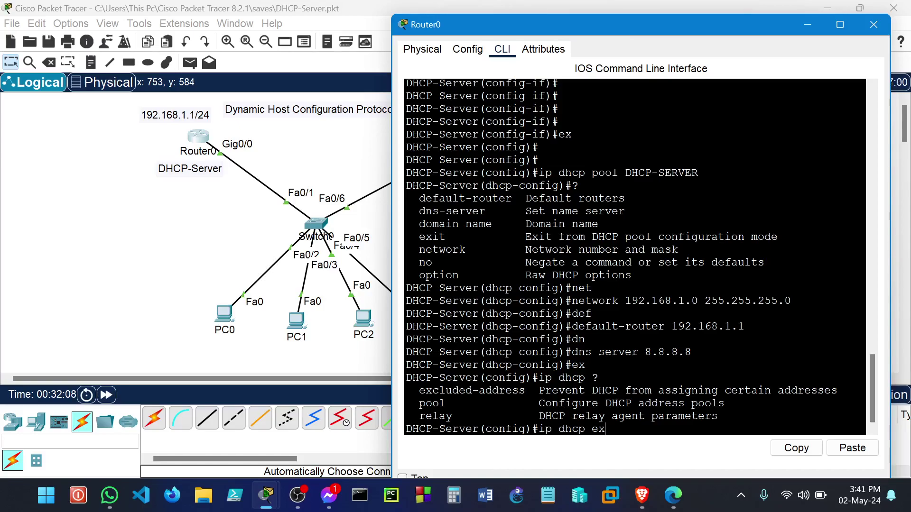
key(Tab)
text(19)
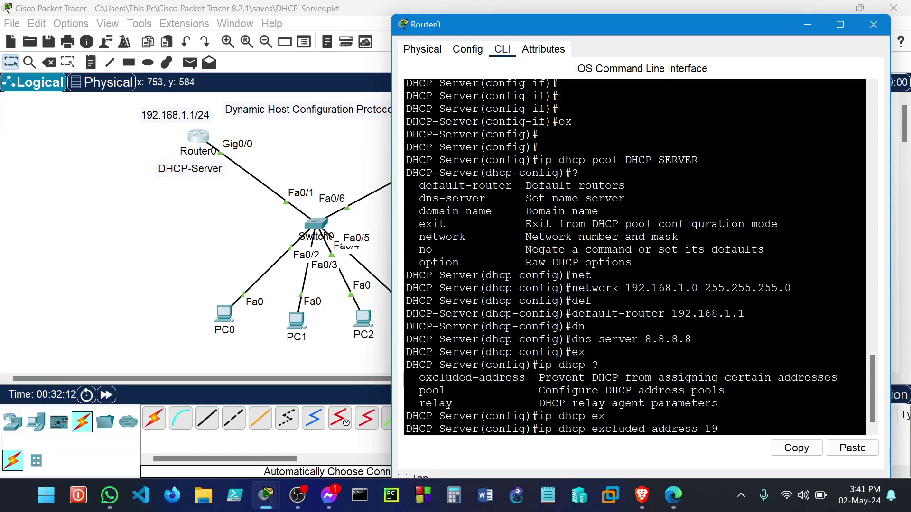
text(2.168)
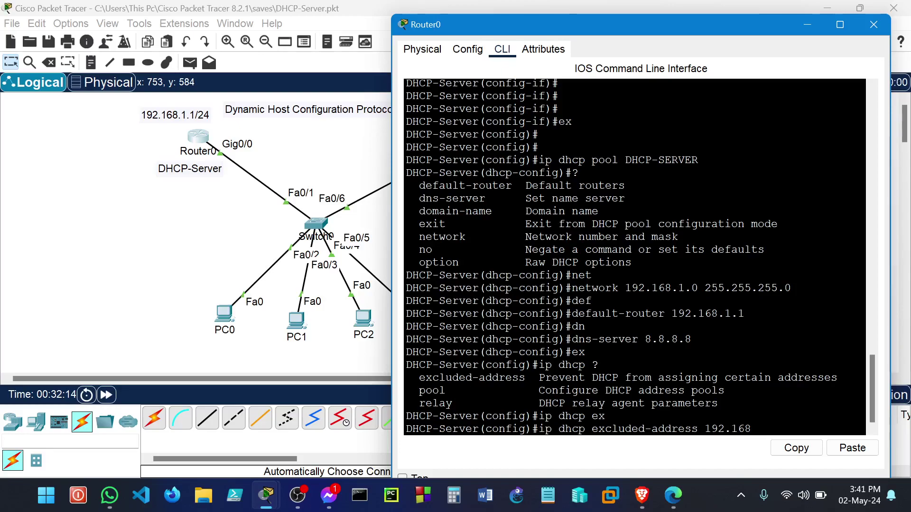
text(.1.10)
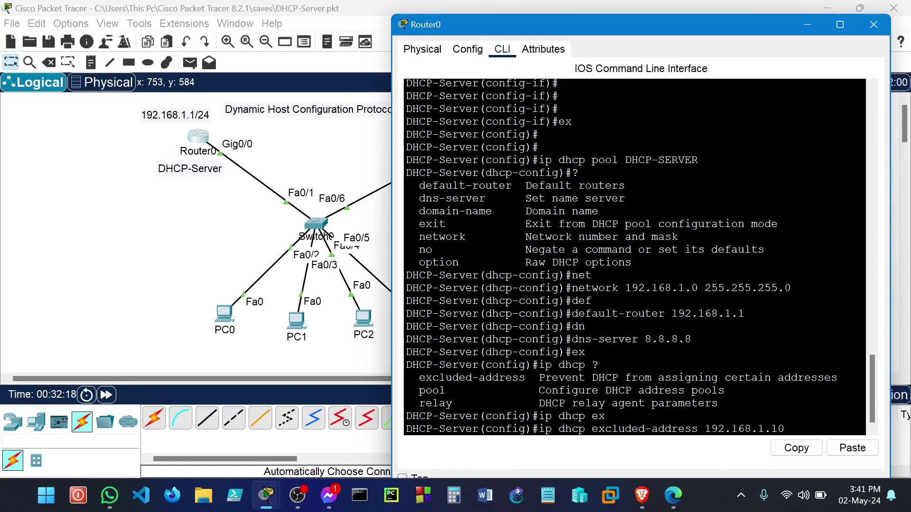
key(Return)
key(Return)
key(Return)
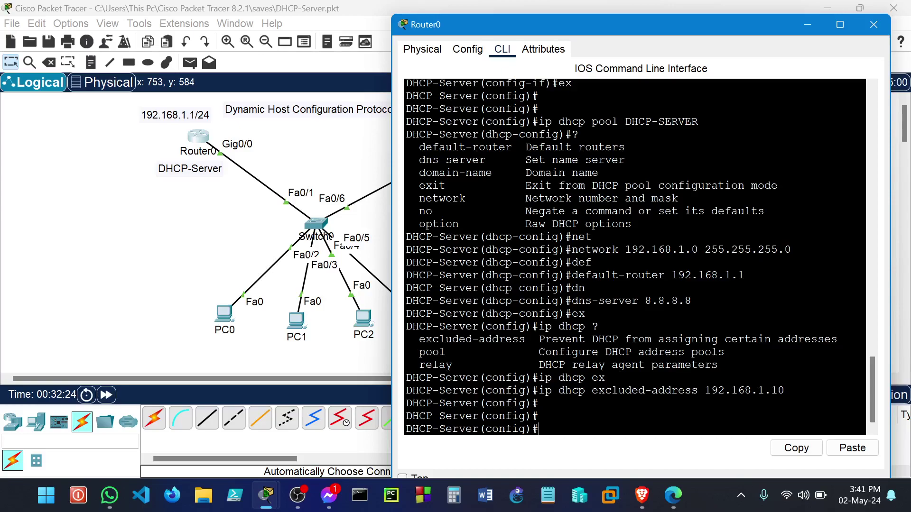
click(798, 25)
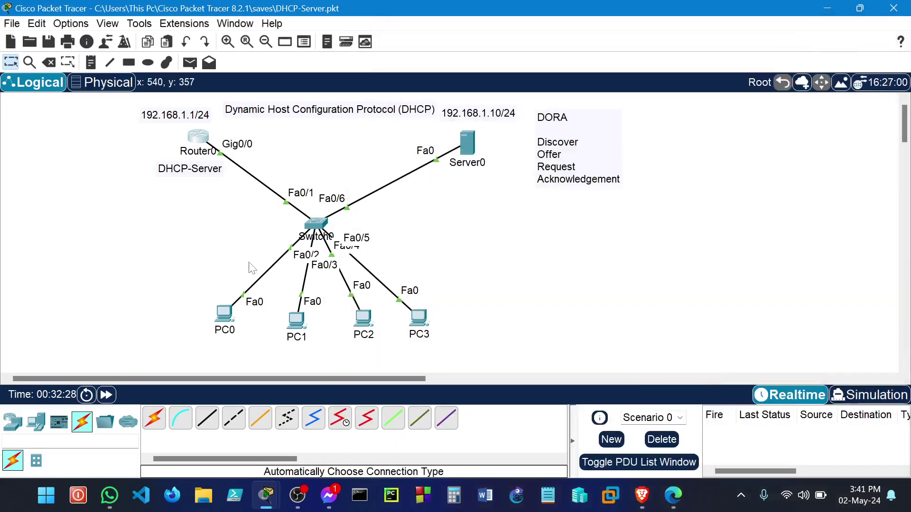
Set PC0's IP configuration to DHCP so it requests an address, and close its window
click(223, 315)
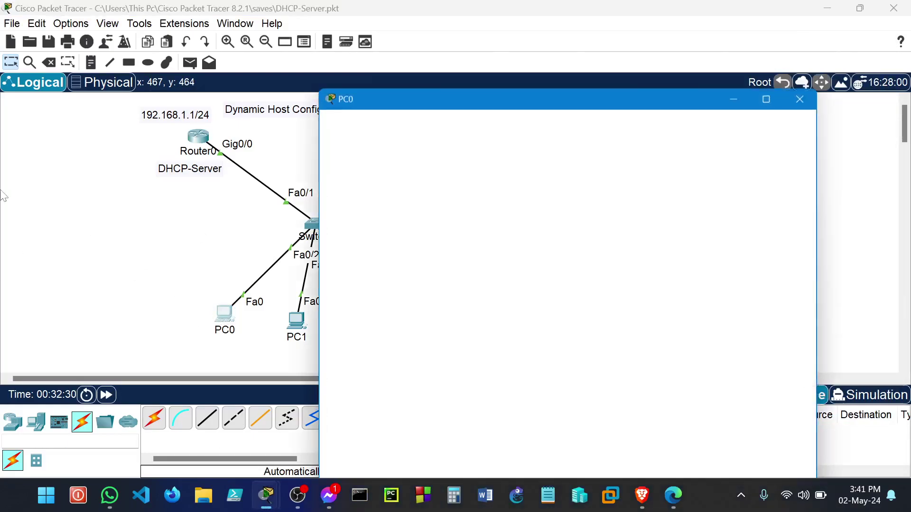
drag(429, 11, 464, 17)
click(484, 44)
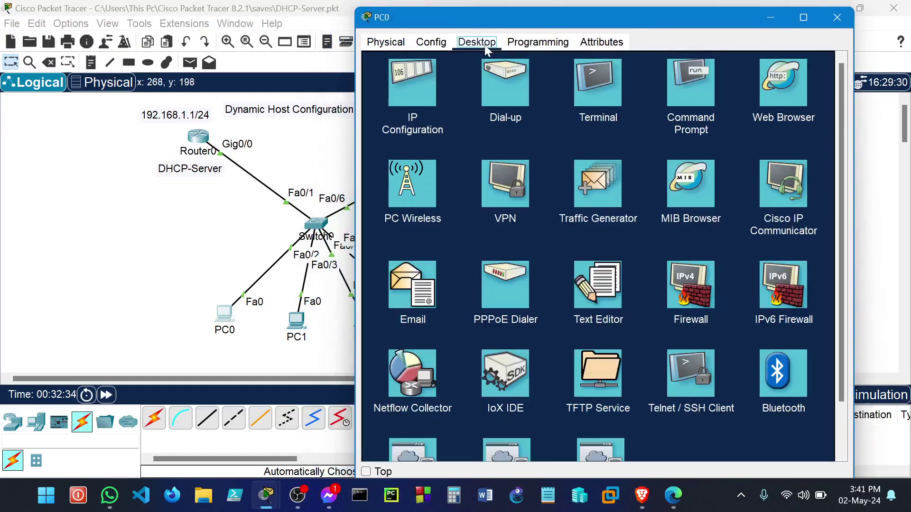
click(405, 96)
click(395, 111)
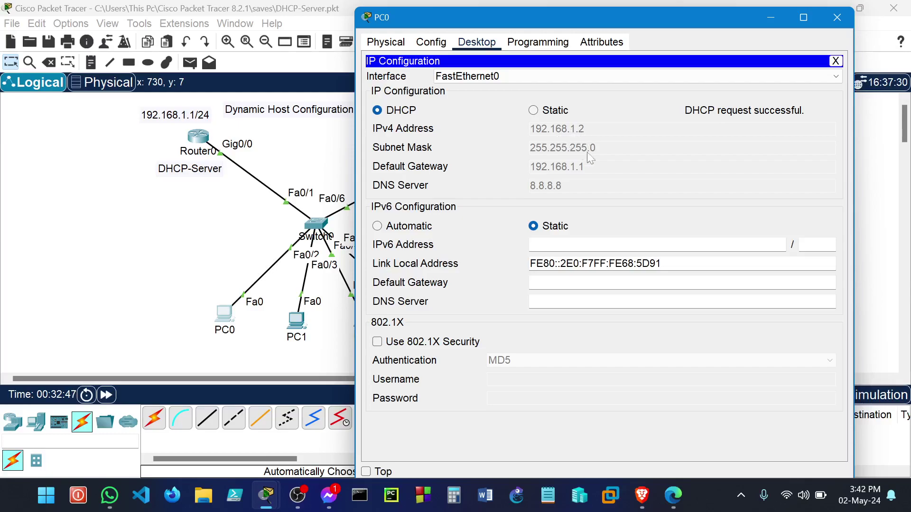
click(838, 18)
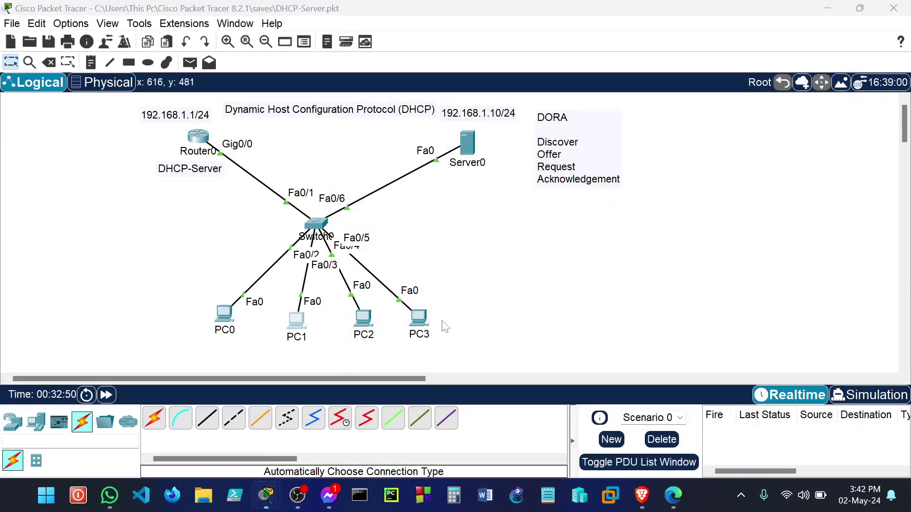
Set PC1's IP configuration to DHCP so it requests an address, and close its window
click(296, 321)
drag(474, 98, 577, 41)
click(496, 65)
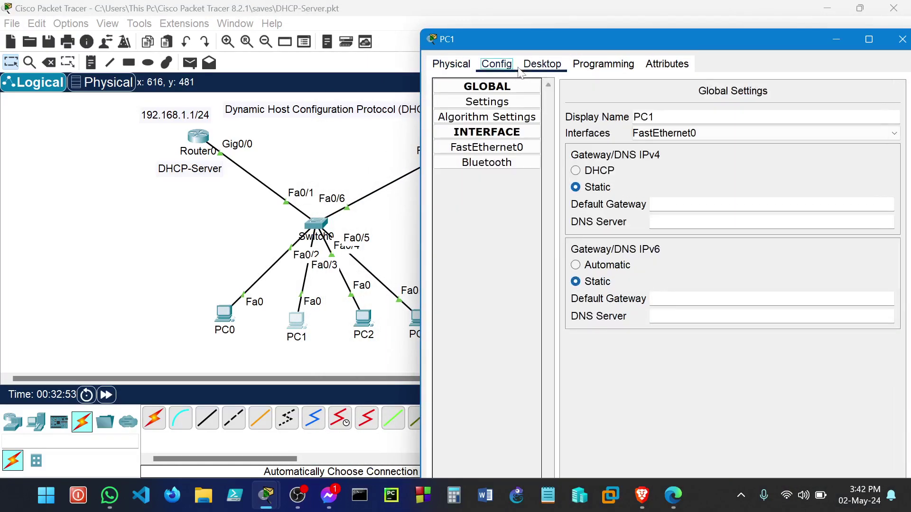
click(521, 71)
click(474, 101)
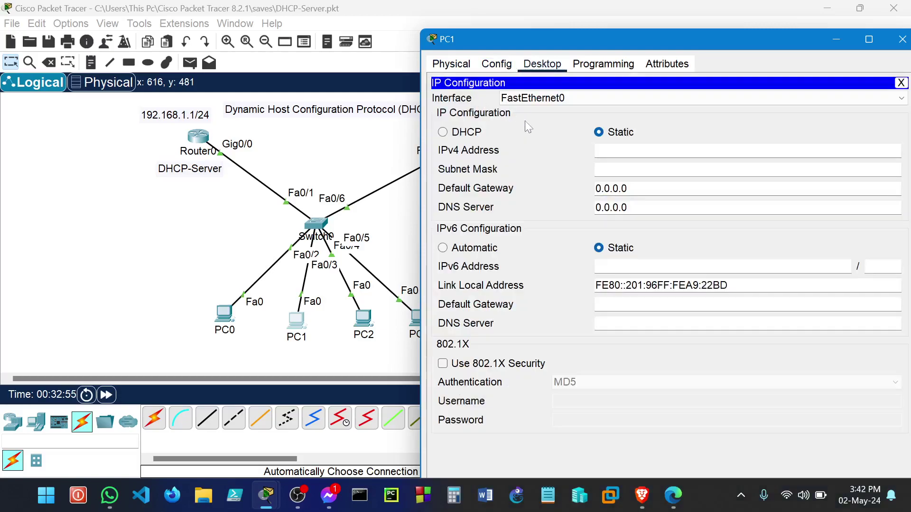
click(462, 133)
drag(742, 39, 677, 40)
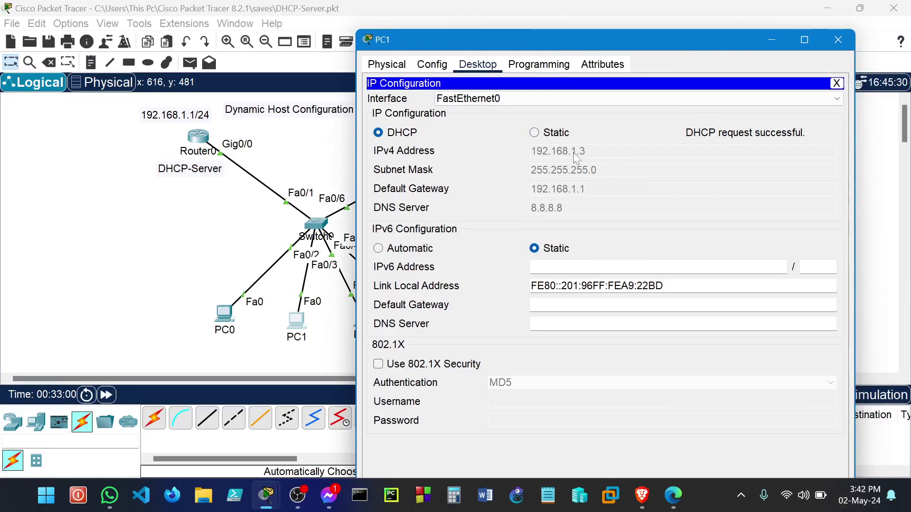
click(840, 39)
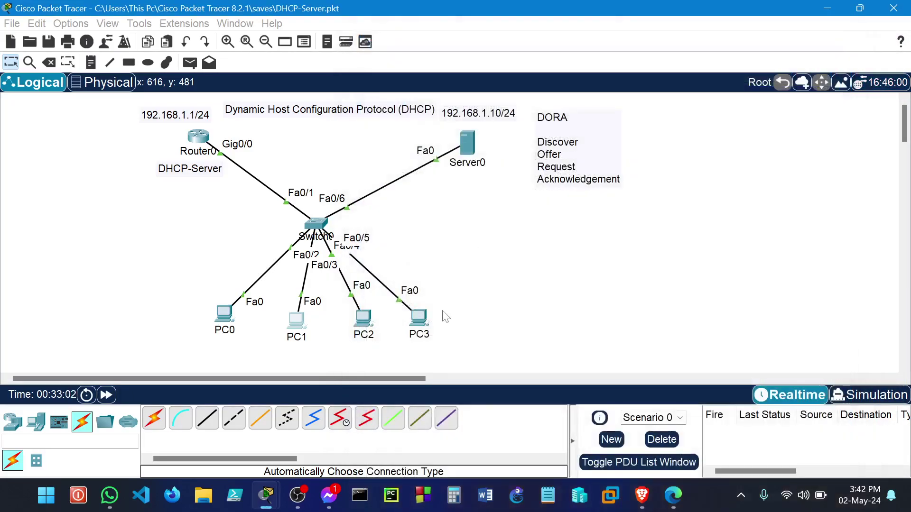
Set PC2's IP configuration to DHCP so it requests an address, and close its window
click(369, 323)
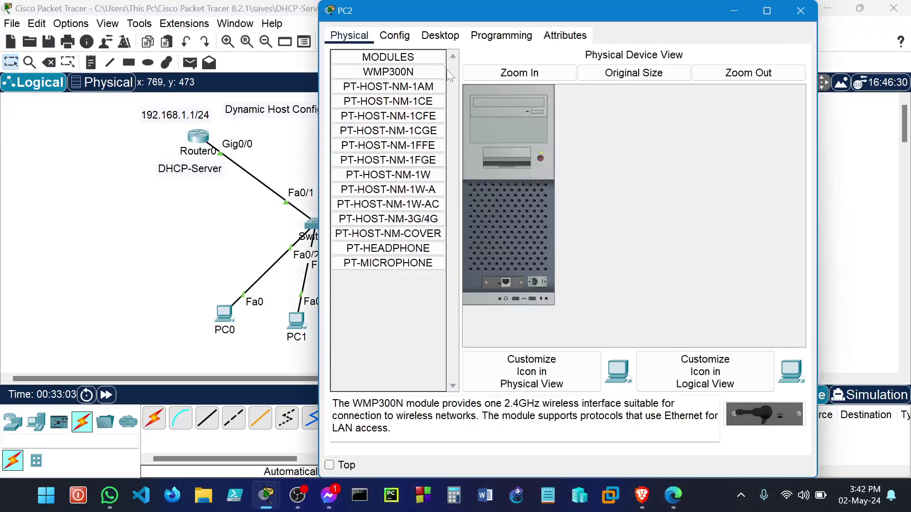
click(441, 35)
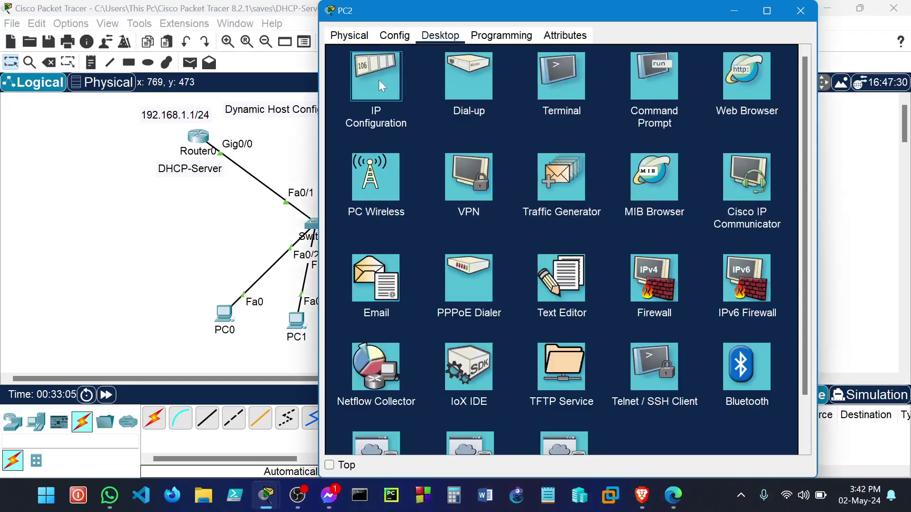
click(379, 79)
click(365, 103)
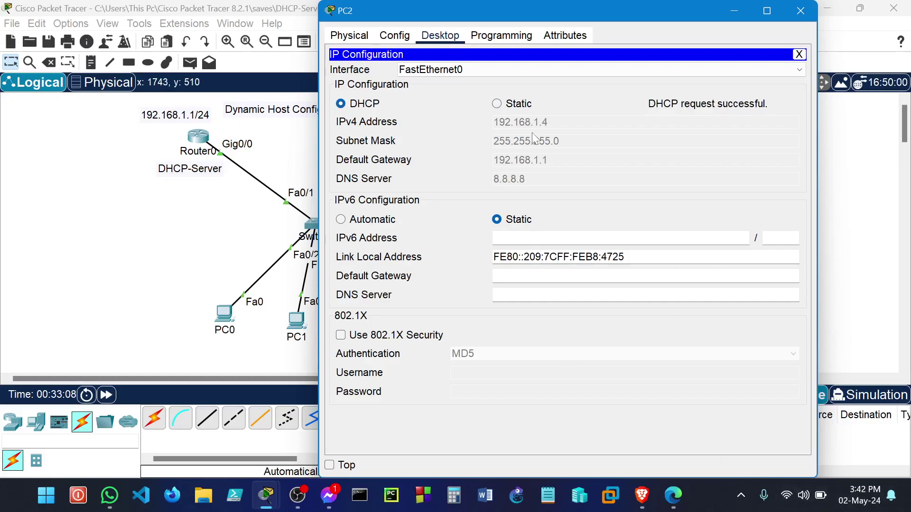
click(800, 10)
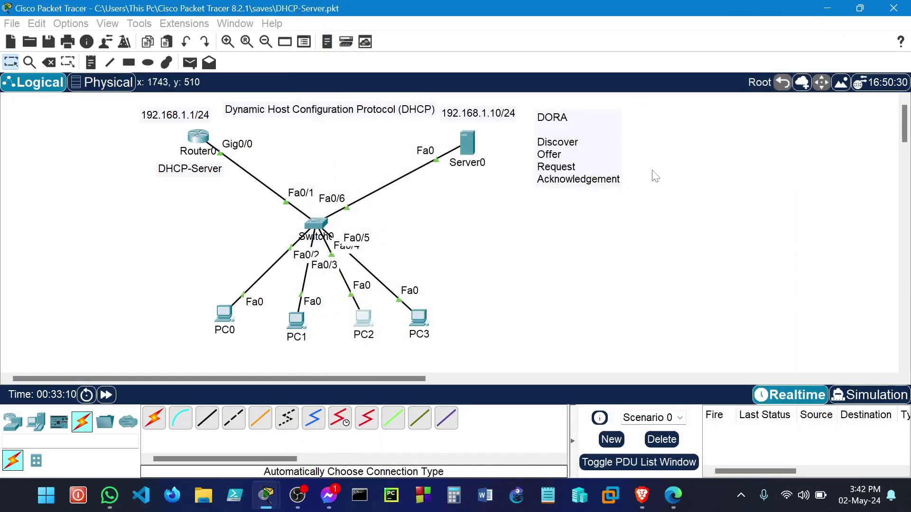
Set PC3's IP configuration to DHCP so it requests an address, and close its window
click(424, 321)
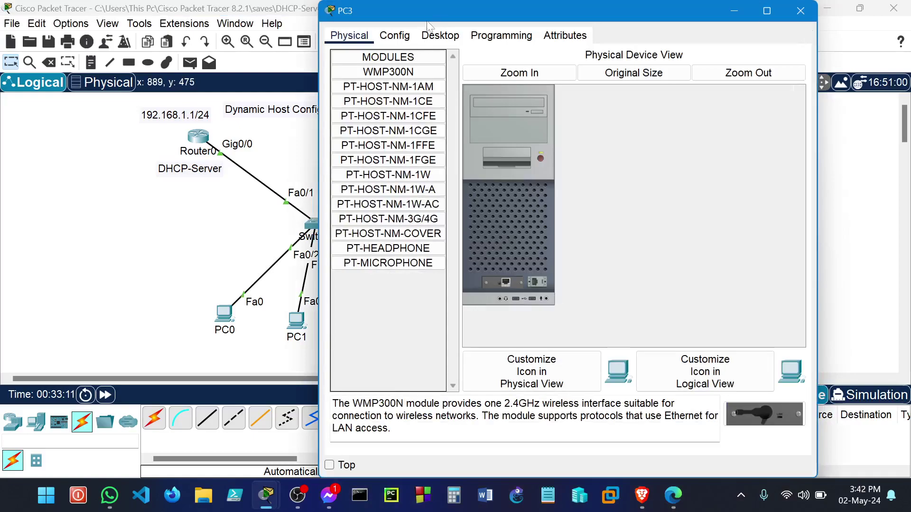
click(394, 36)
click(439, 36)
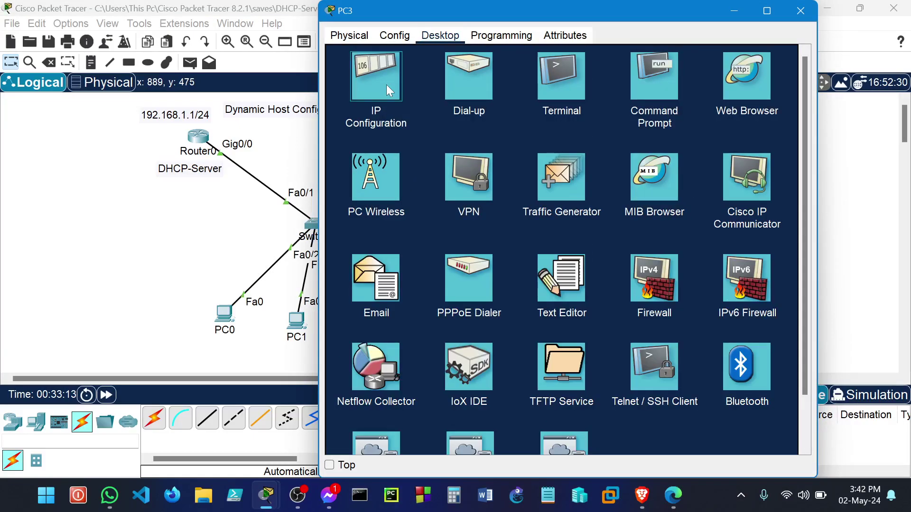
click(386, 84)
click(376, 102)
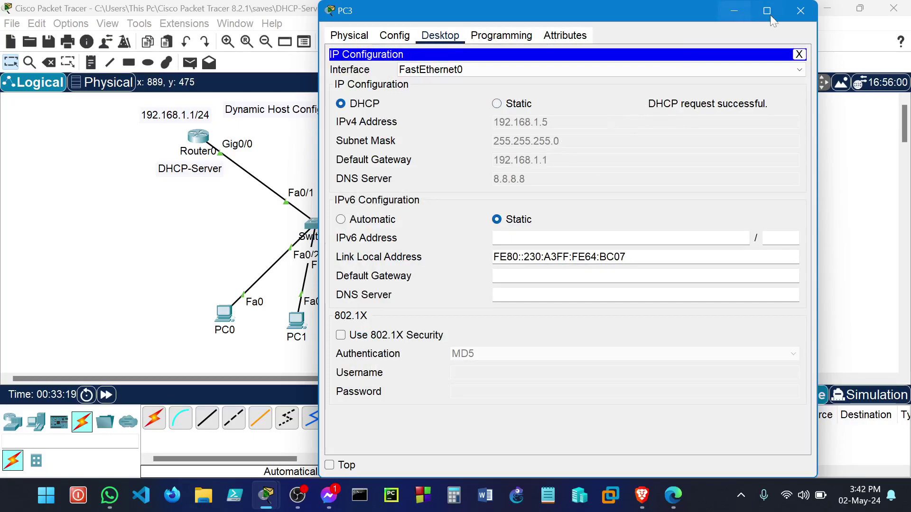
click(800, 11)
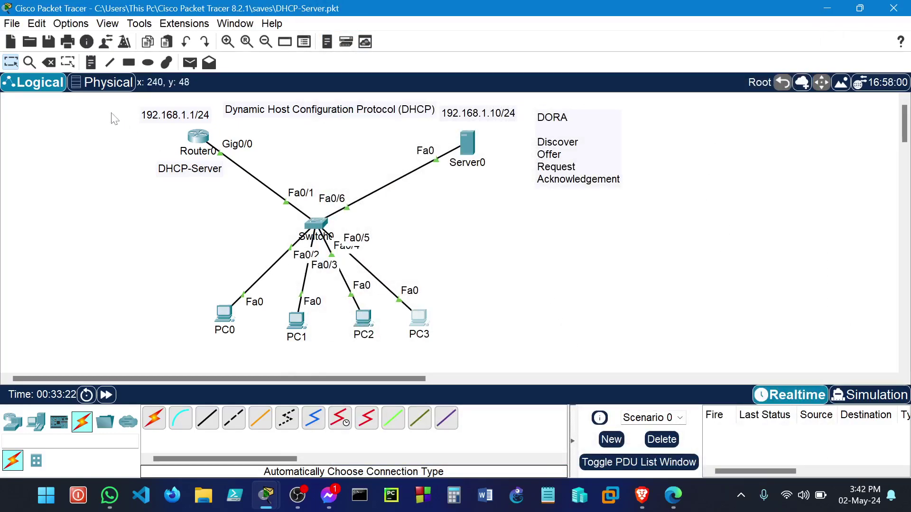
drag(104, 100, 665, 371)
click(600, 348)
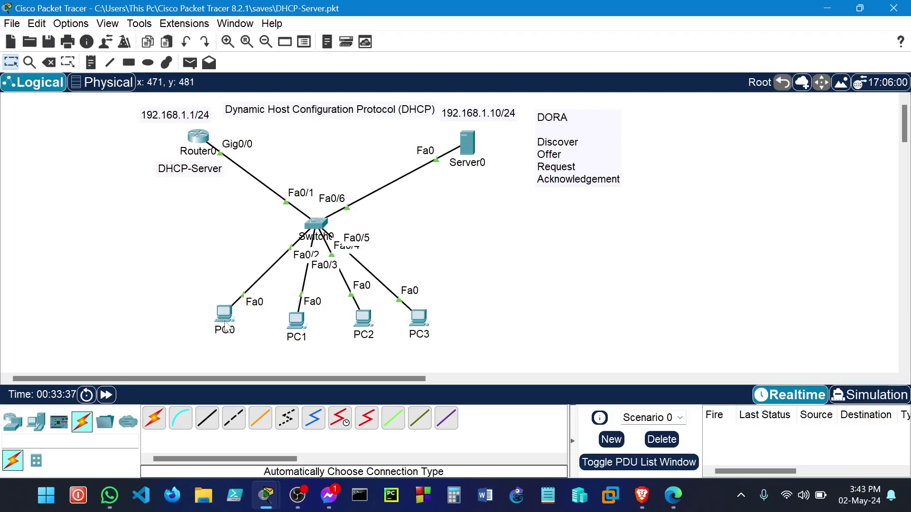
drag(100, 97, 659, 369)
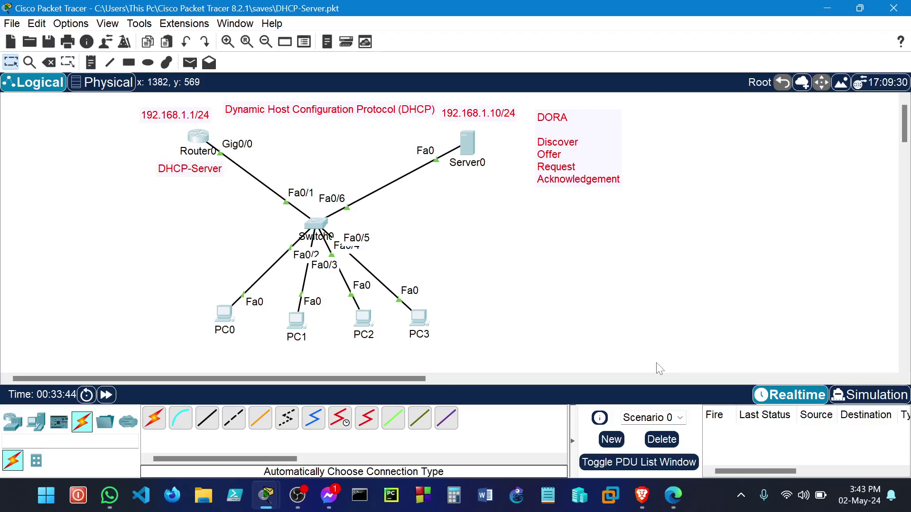
click(213, 286)
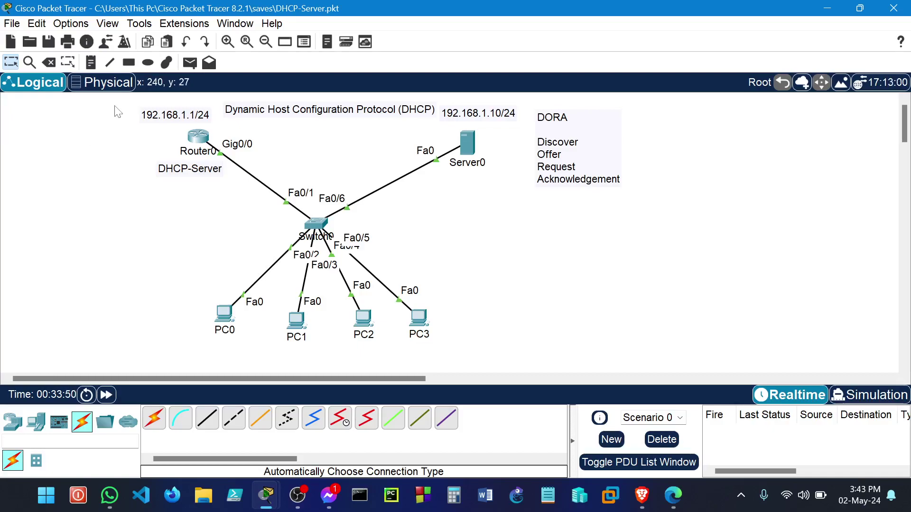
drag(115, 98, 663, 367)
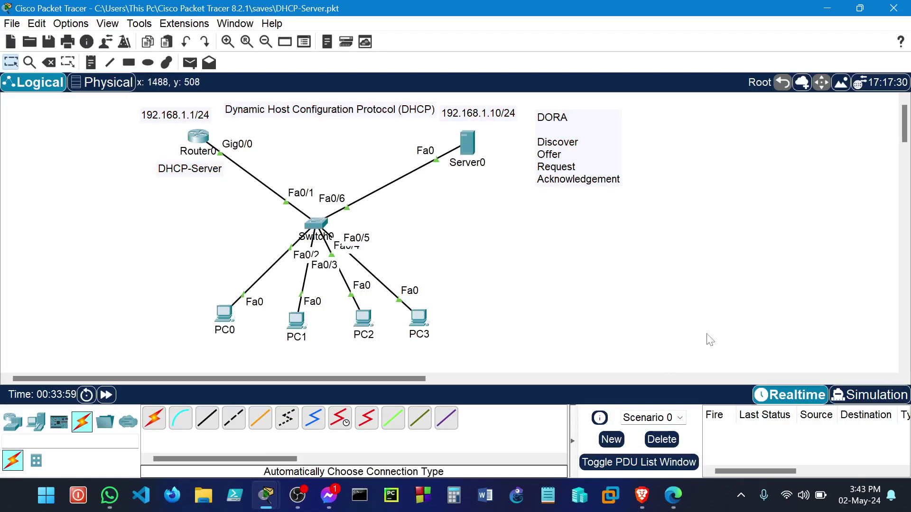
drag(216, 319, 510, 356)
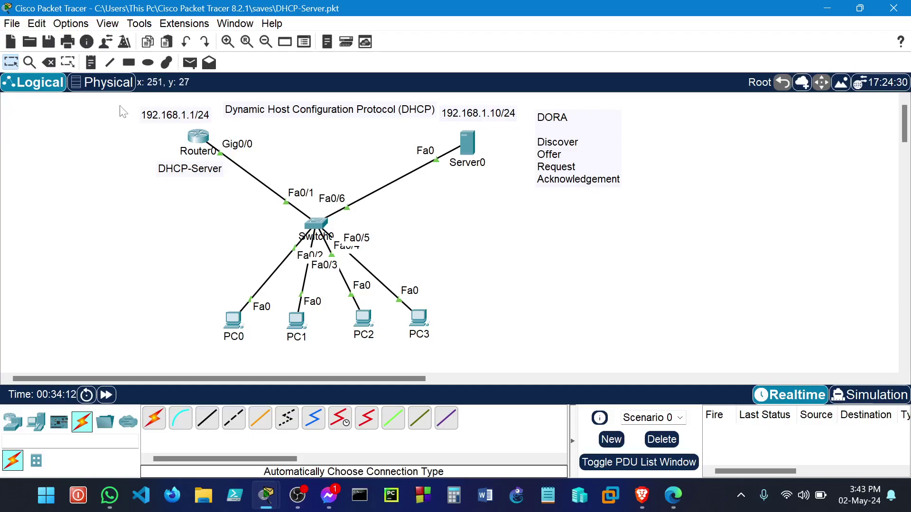
drag(113, 97, 677, 366)
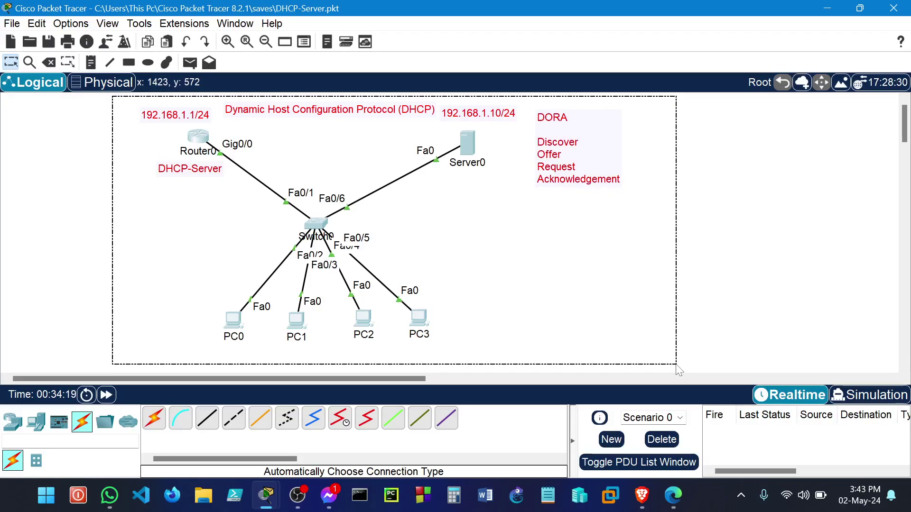
drag(679, 370, 680, 368)
click(689, 325)
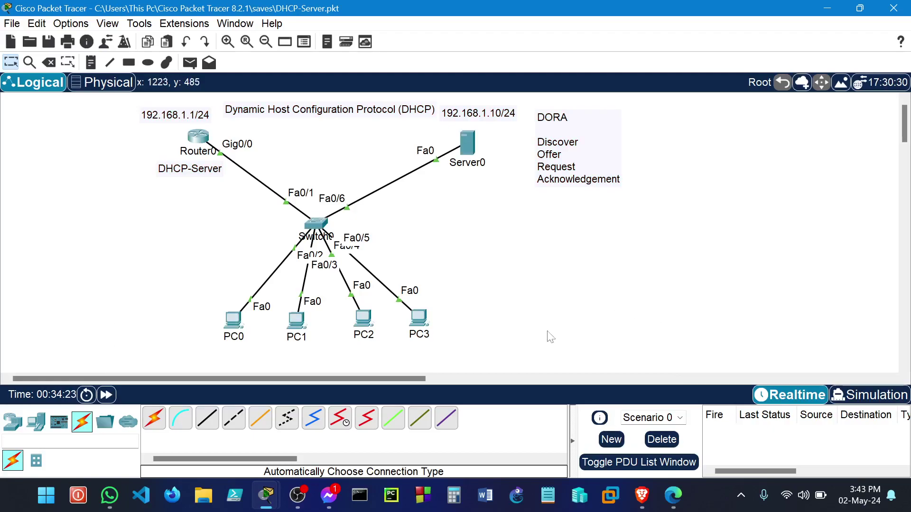
click(303, 502)
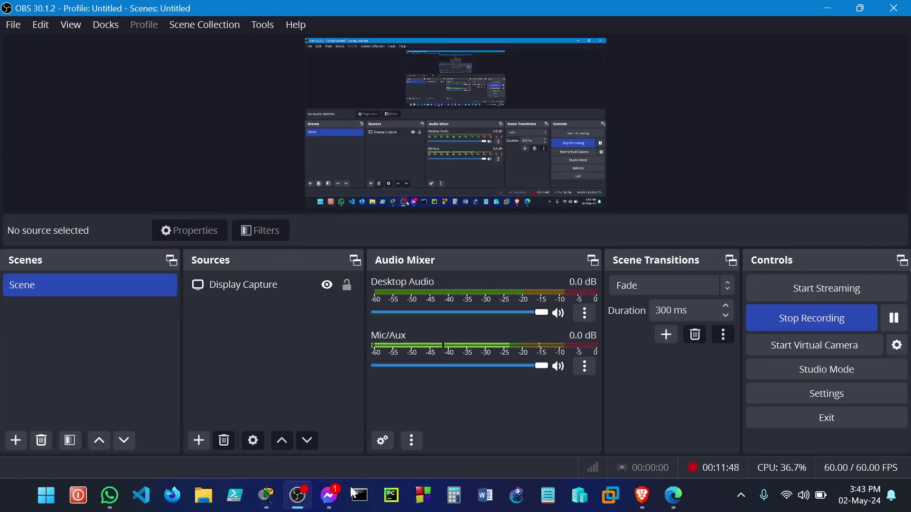